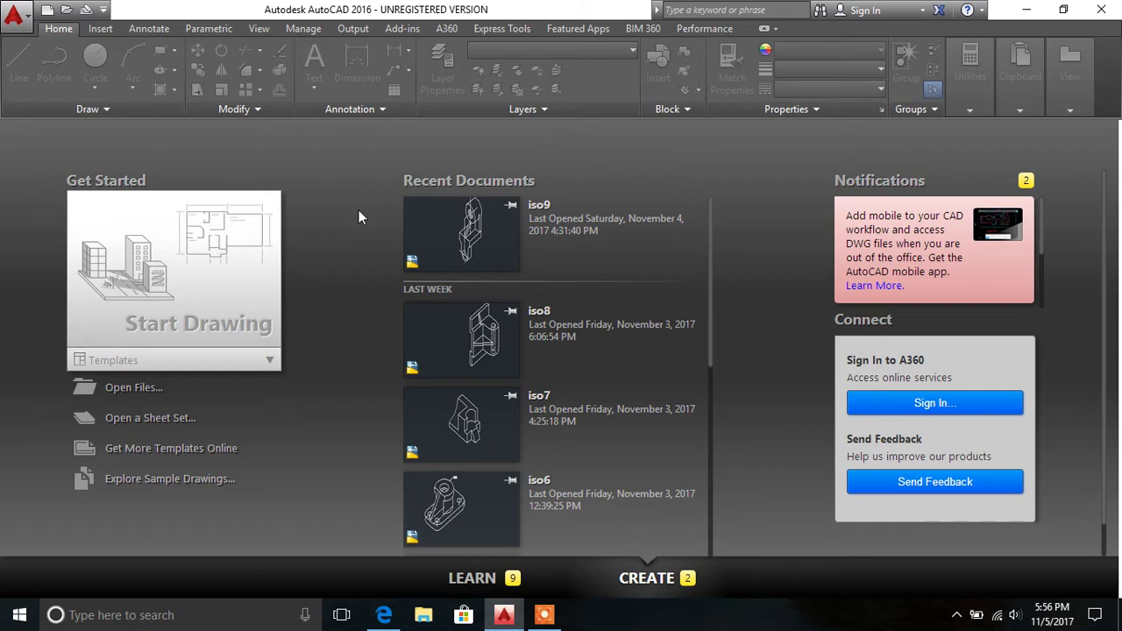
Start a new blank drawing, Drawing1, from the Start tab.
left_click(232, 312)
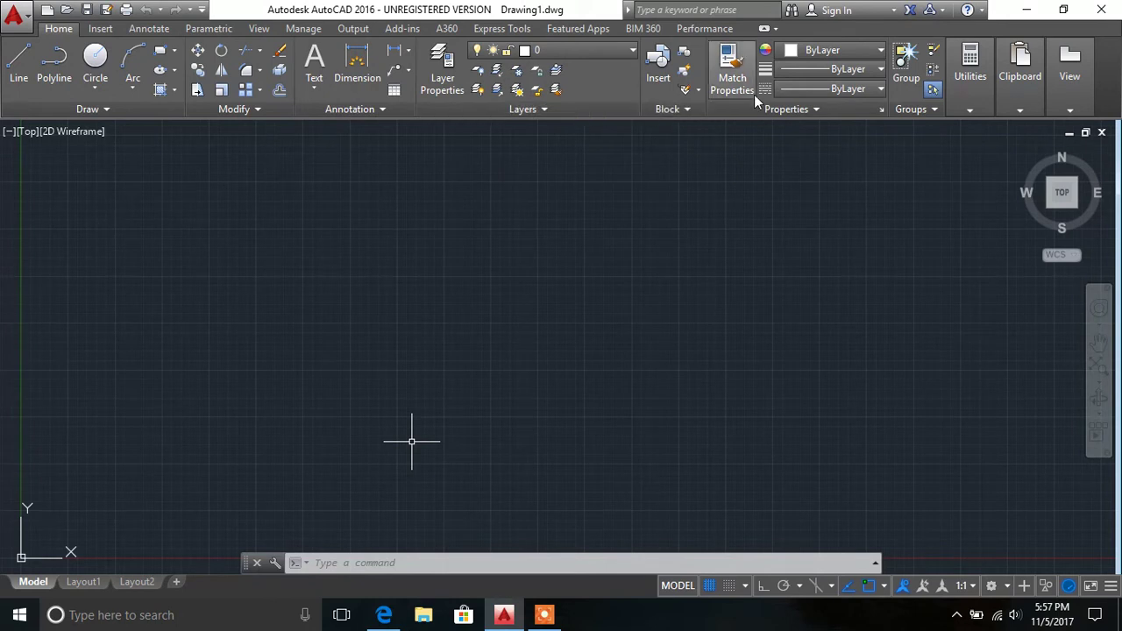
left_click(968, 110)
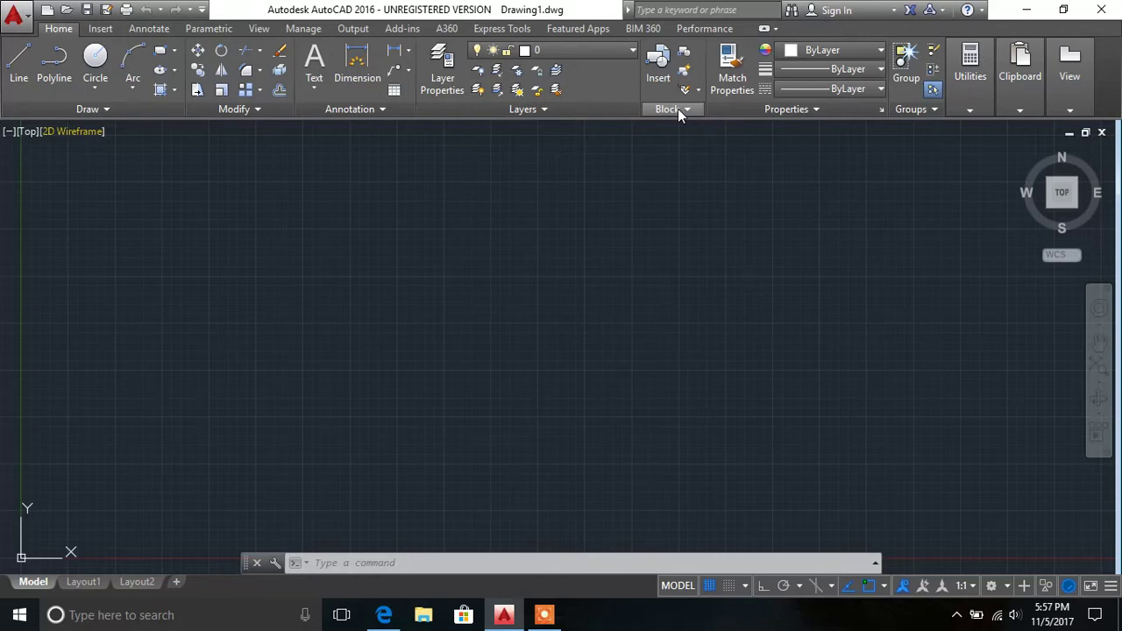
left_click(343, 563)
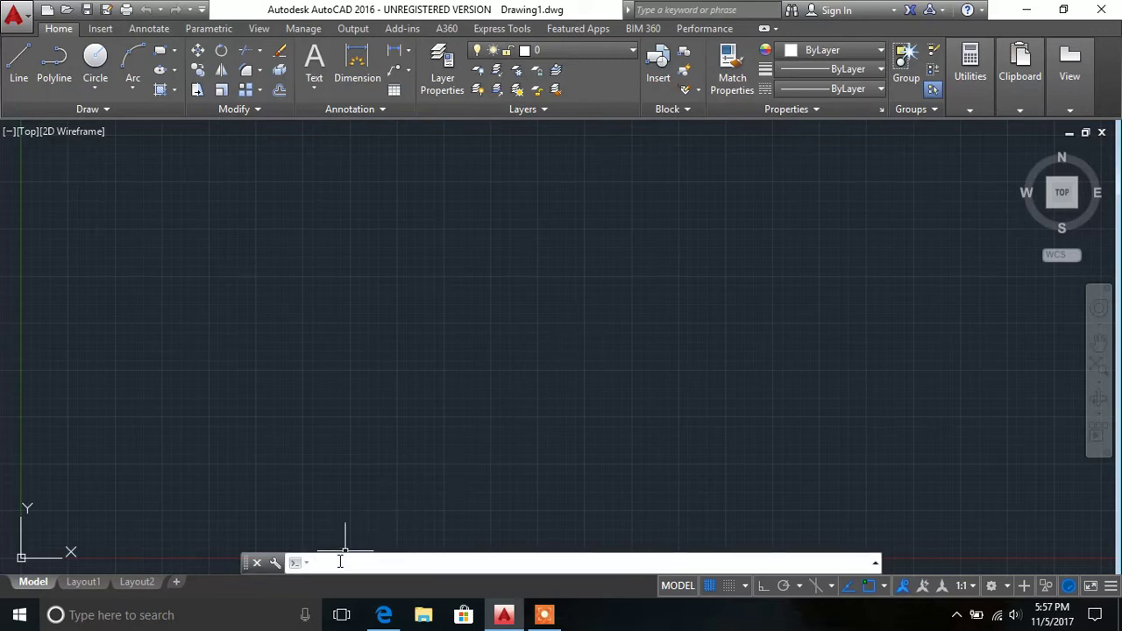
Set the drawing limits with LIMITS from 0,0 to 500,500.
type("l")
type("imi")
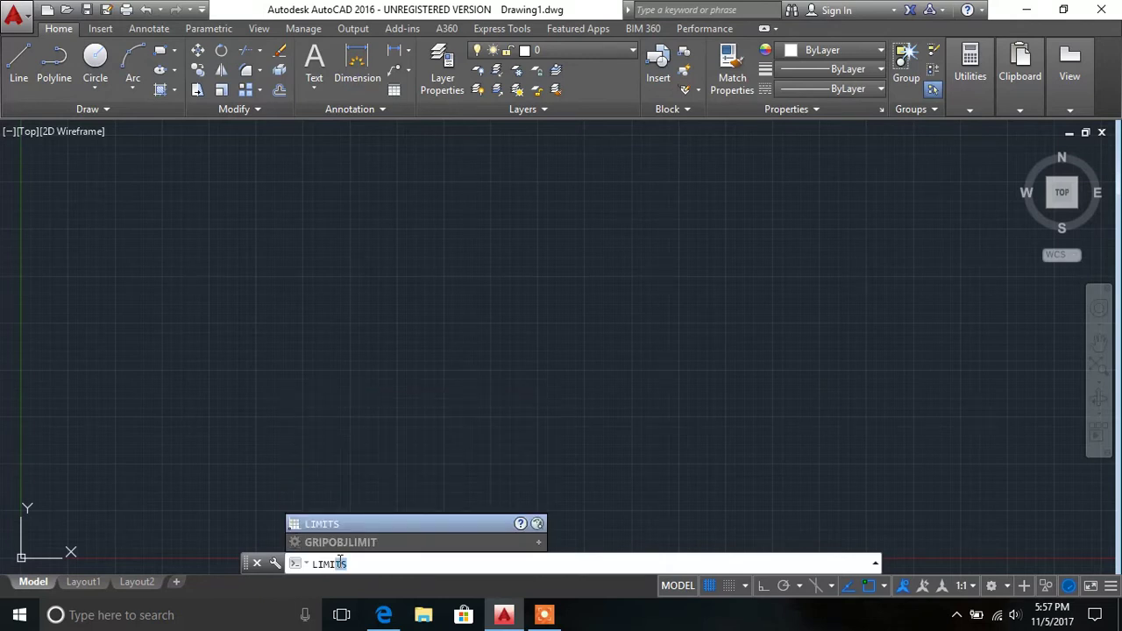
key("Return")
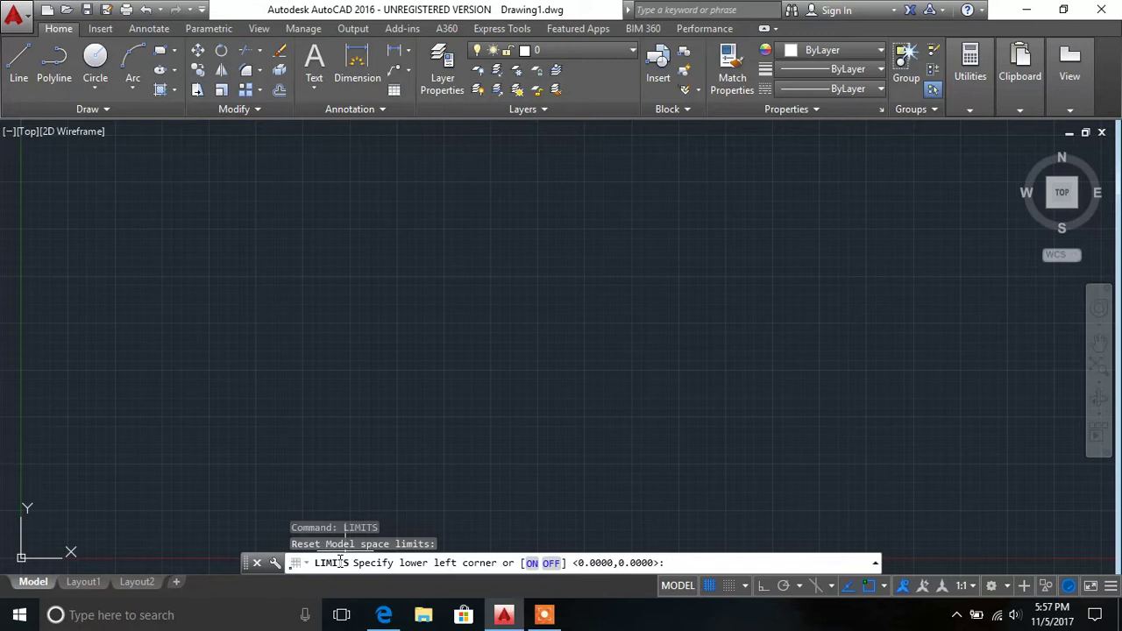
type(" 0,0")
key("Return")
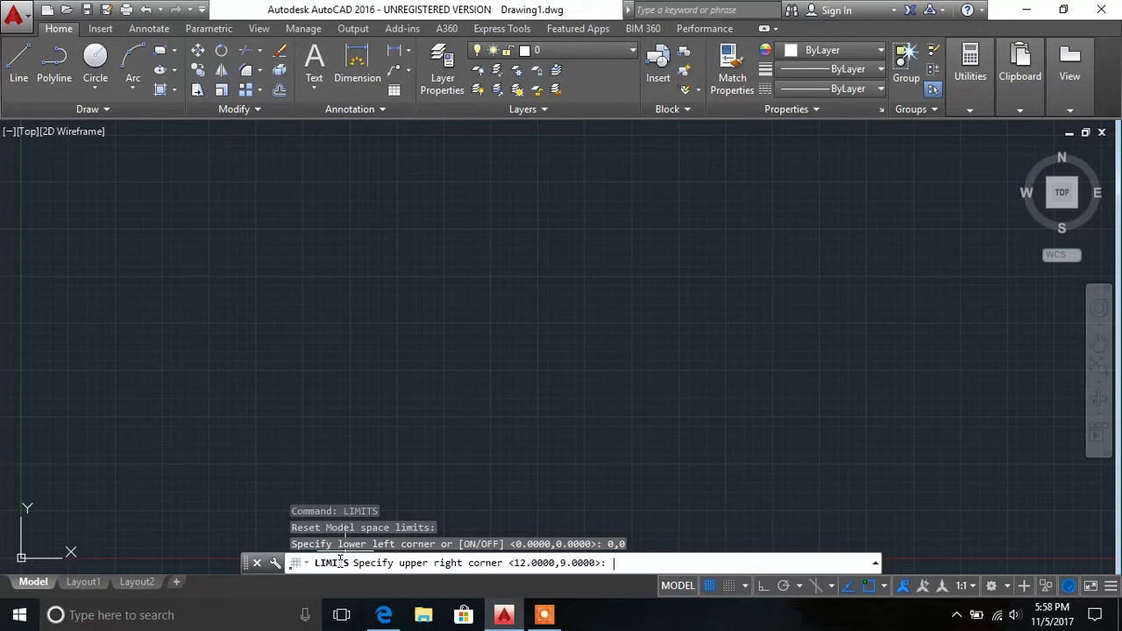
type("500")
type(",500")
key("Return")
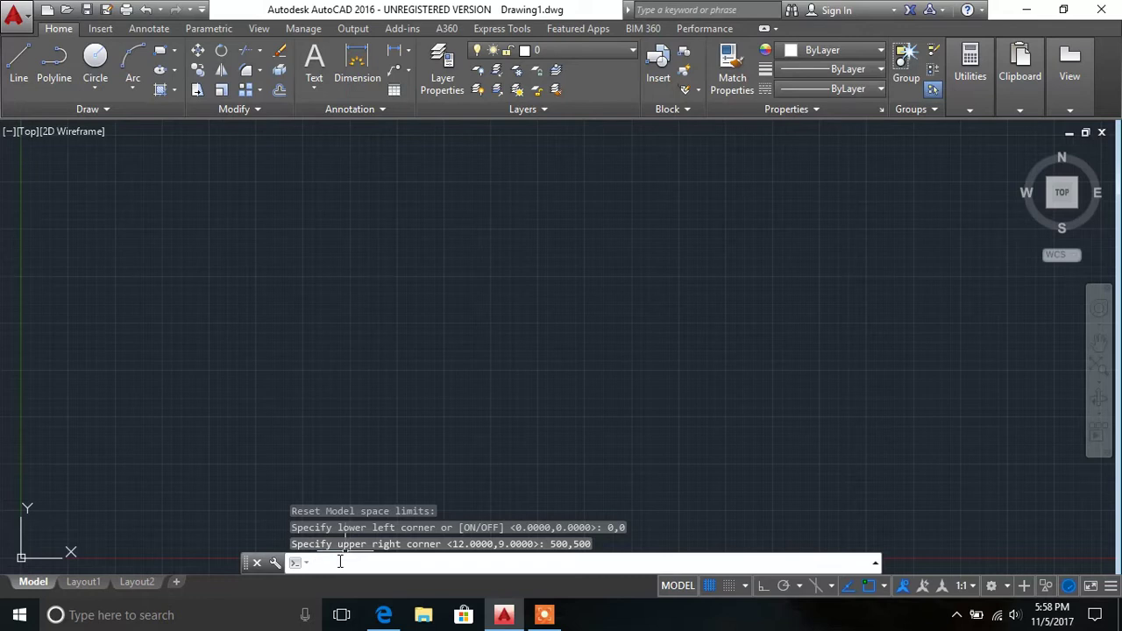
type("z")
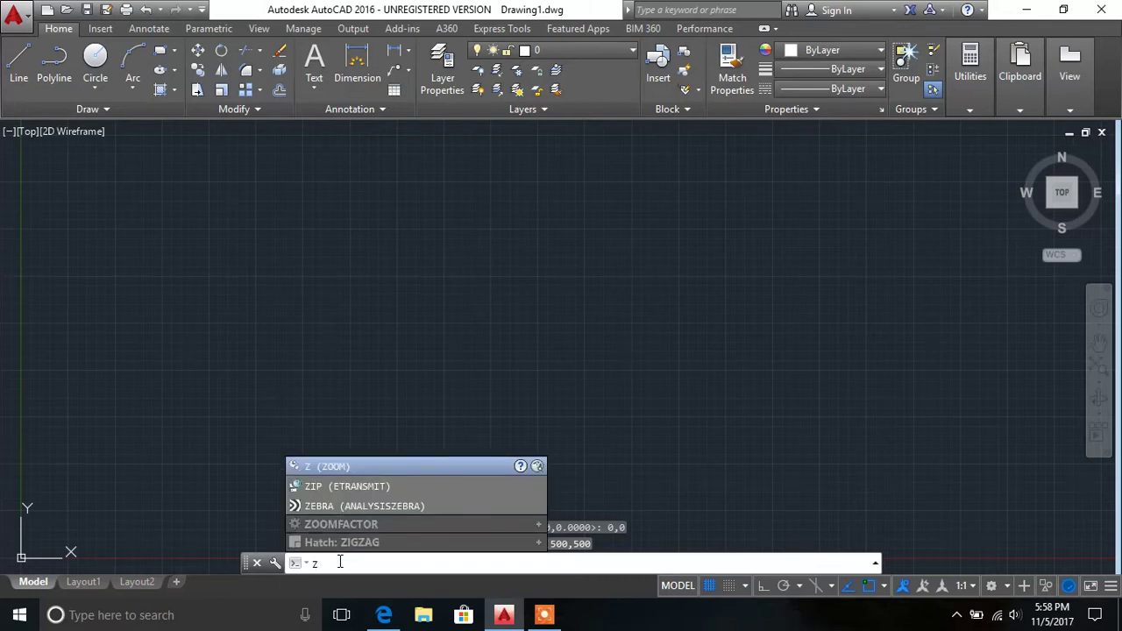
Zoom All so the full 500×500 limits fill the view.
key("Return")
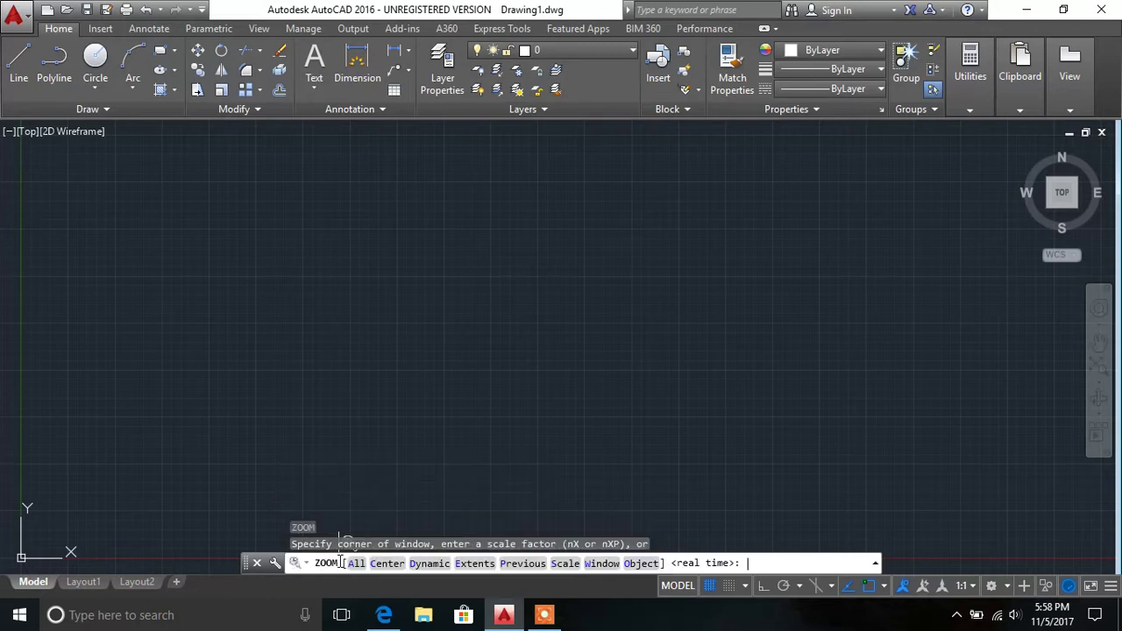
type("a")
key("Return")
key("Return")
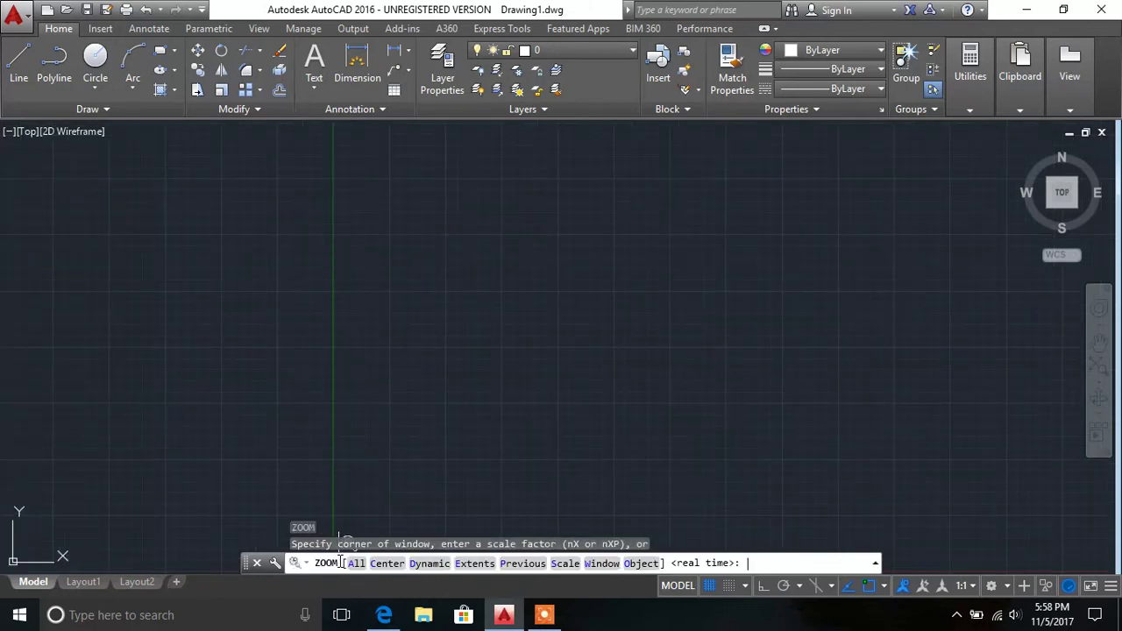
key("Escape")
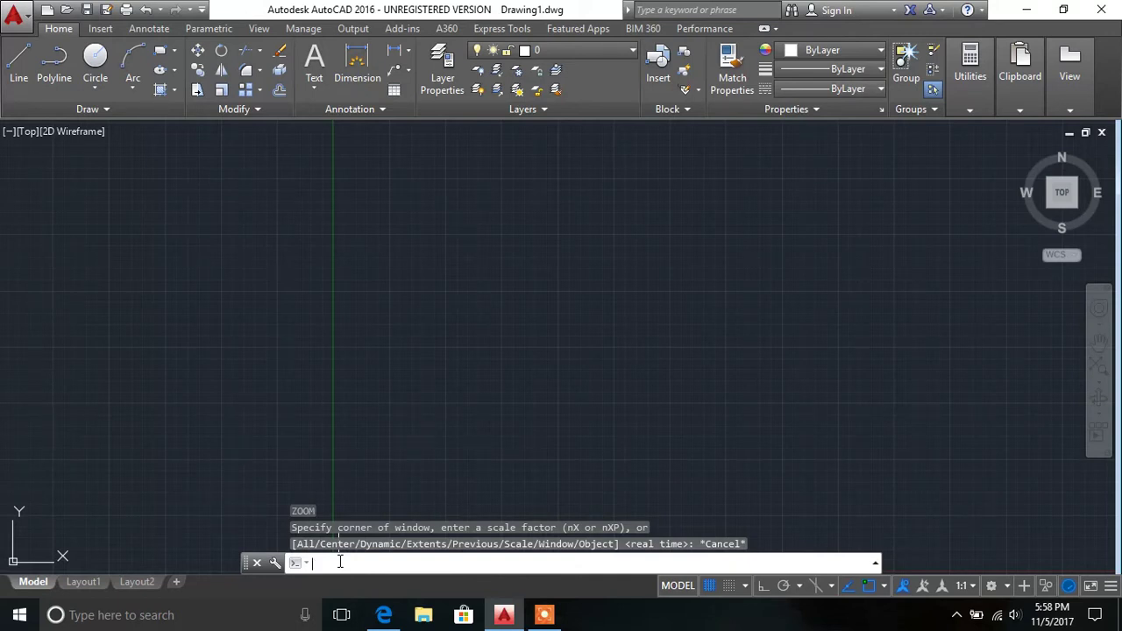
type("un")
Set length precision to 0 and insertion scale to Millimeters, then turn the grid off.
key("Return")
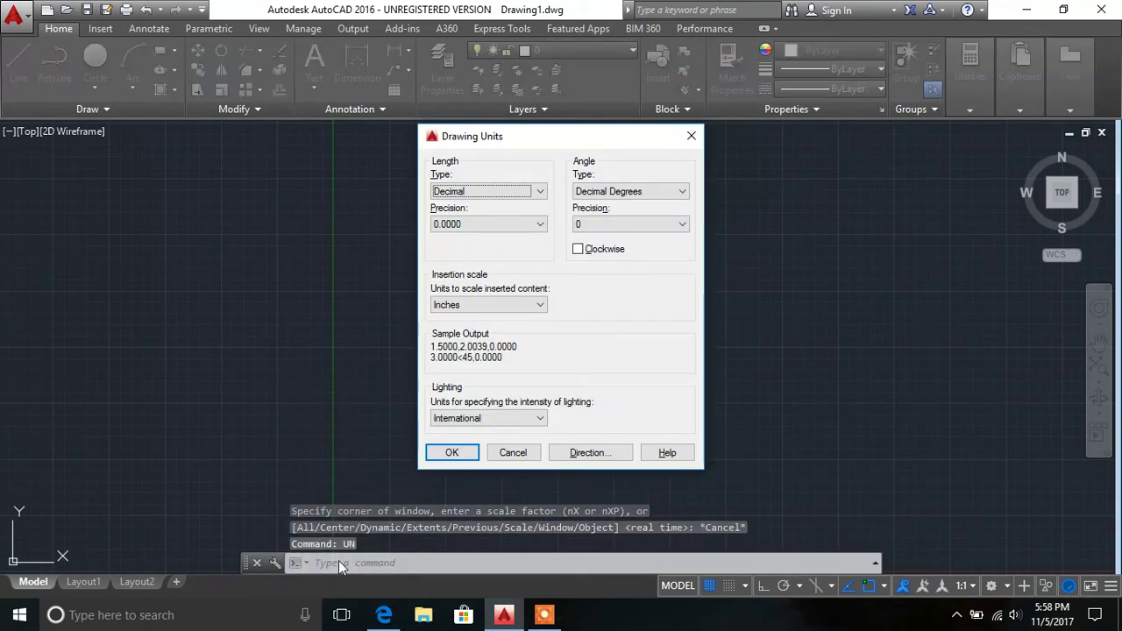
left_click(540, 227)
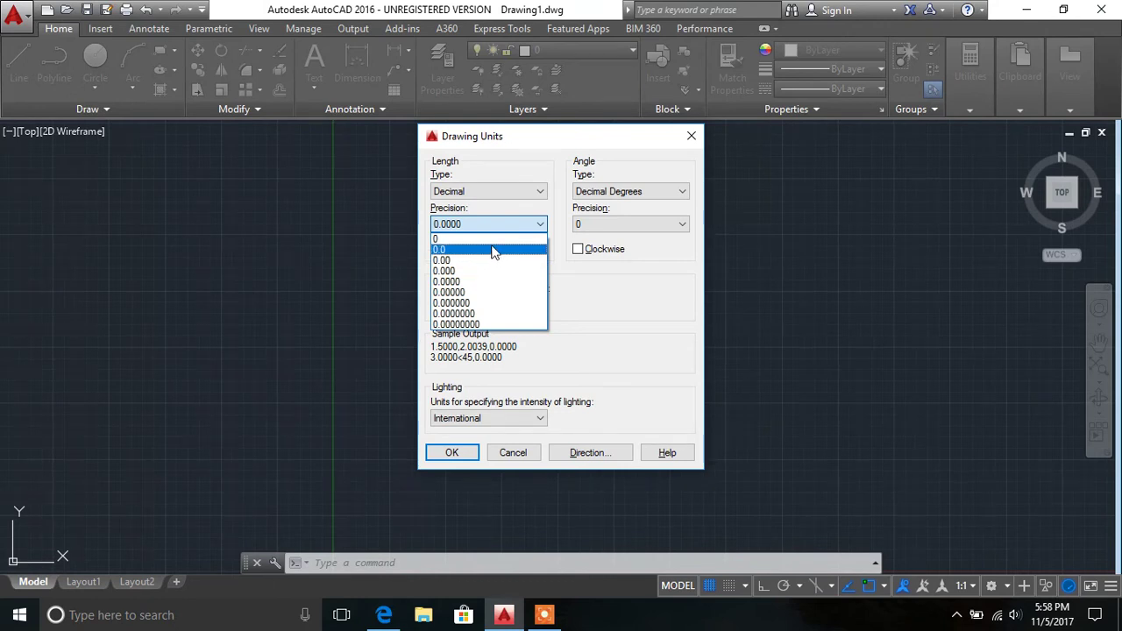
left_click(491, 240)
left_click(493, 307)
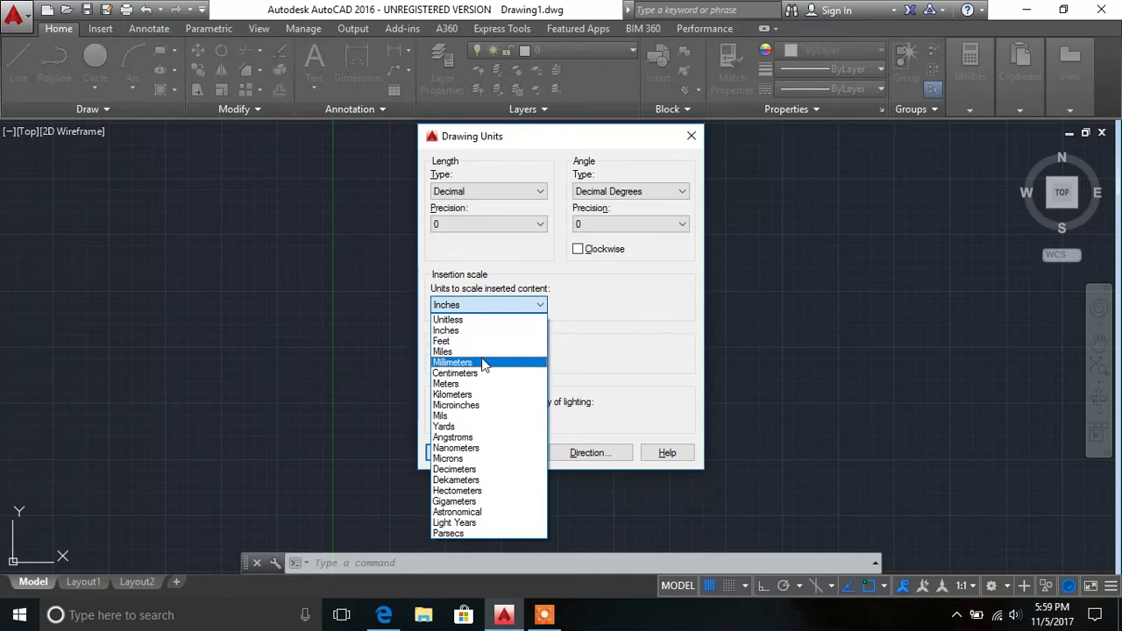
left_click(483, 365)
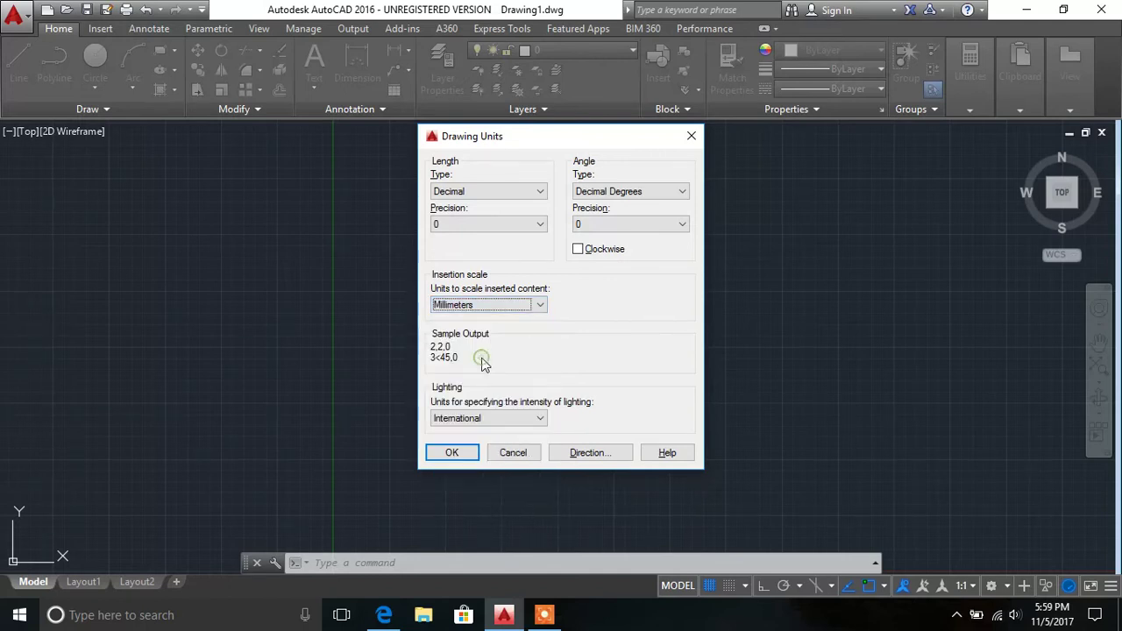
left_click(465, 454)
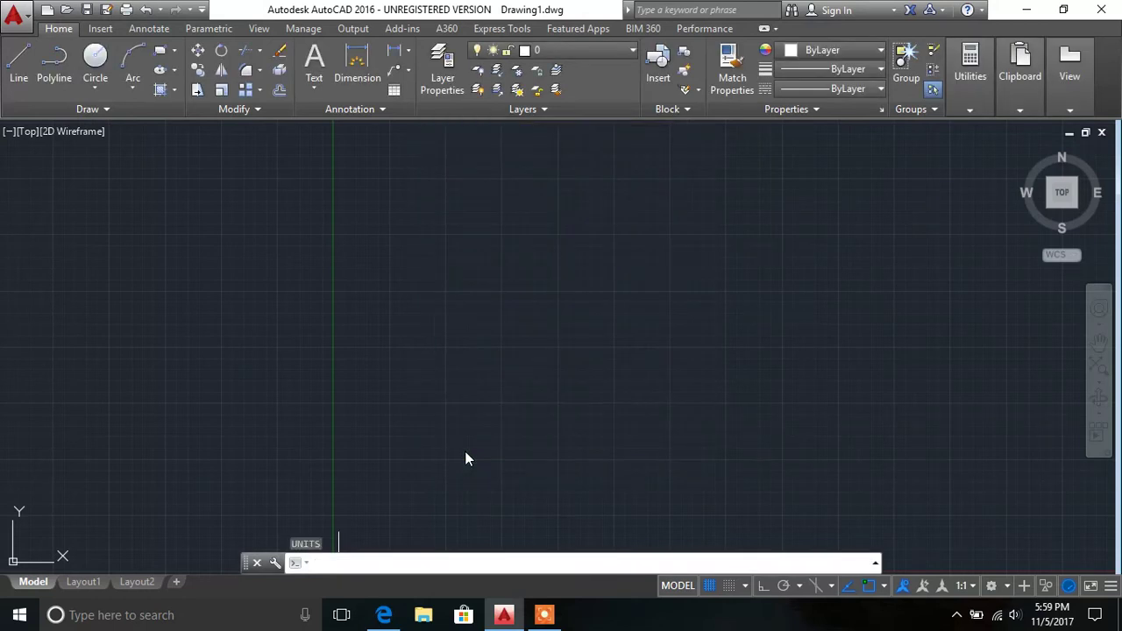
left_click(711, 586)
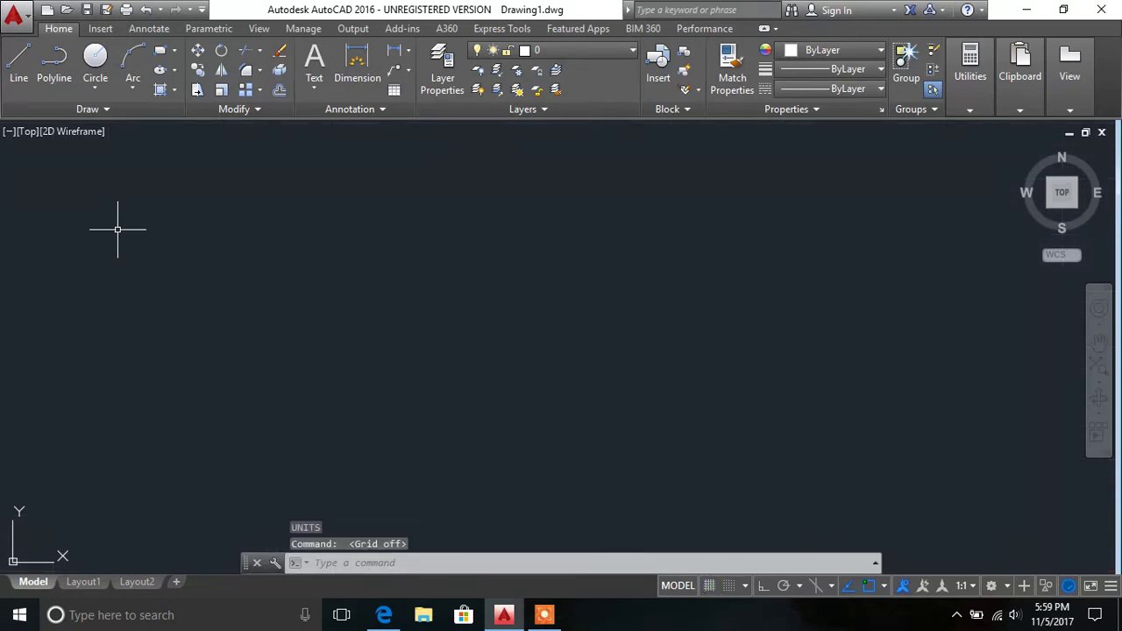
left_click(12, 80)
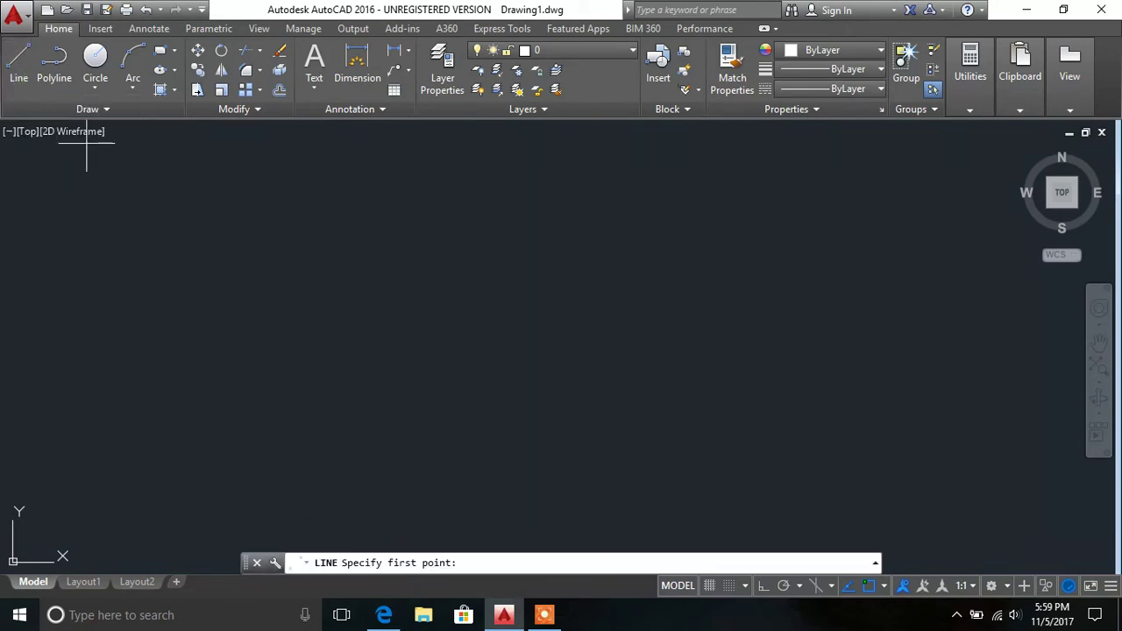
Draw a 200×200 line square from an upper-left corner with Ortho on, four 200-unit sides.
left_click(274, 182)
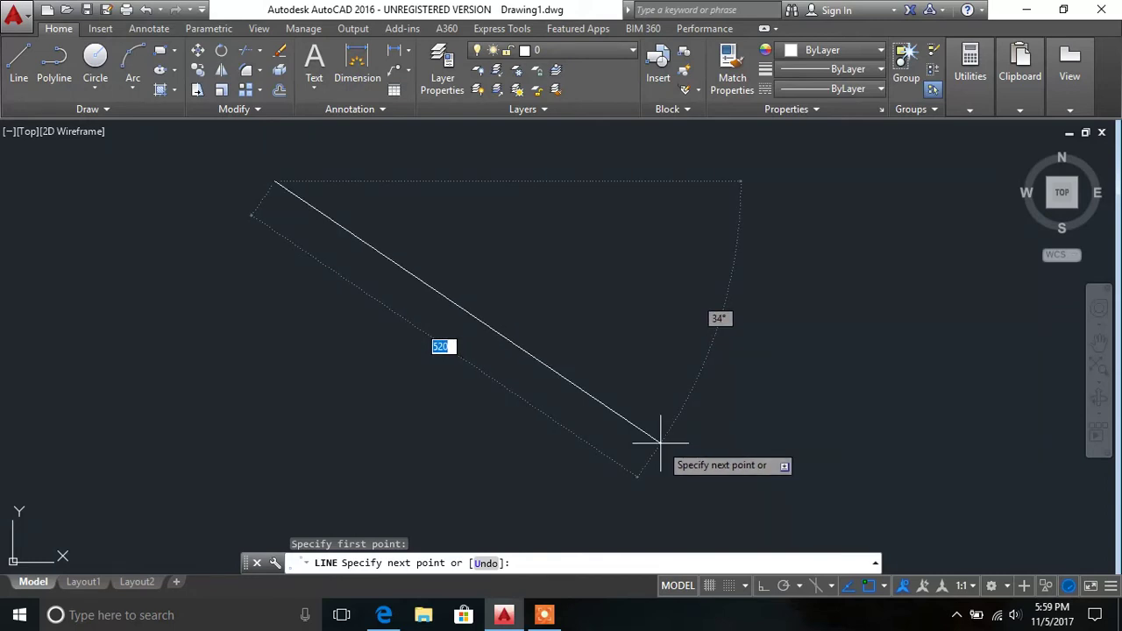
key("F8")
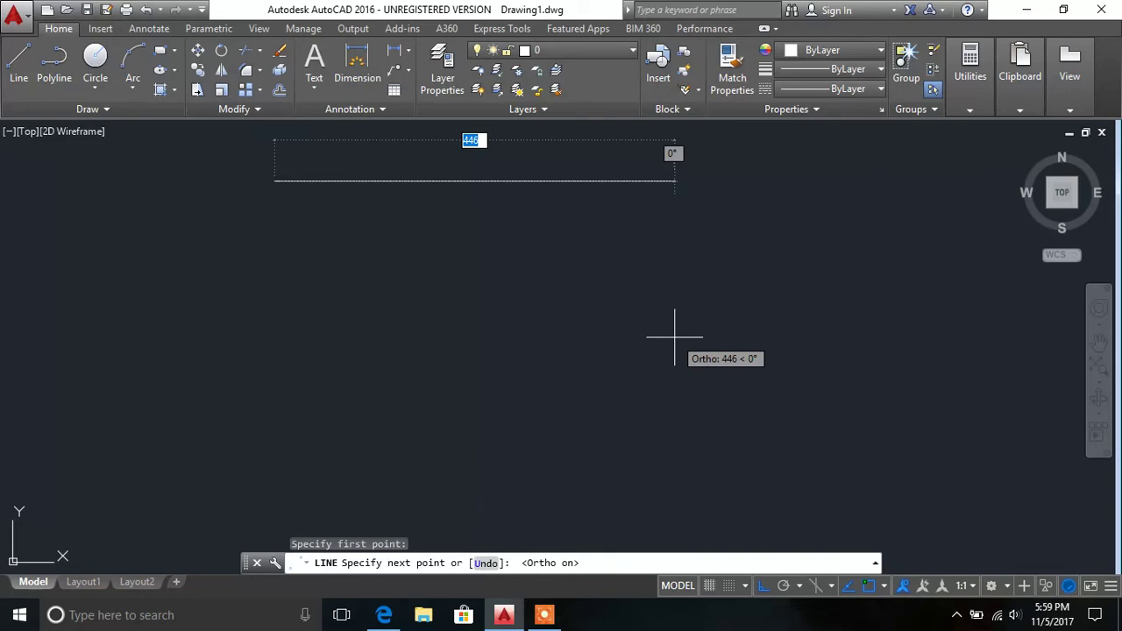
type("200")
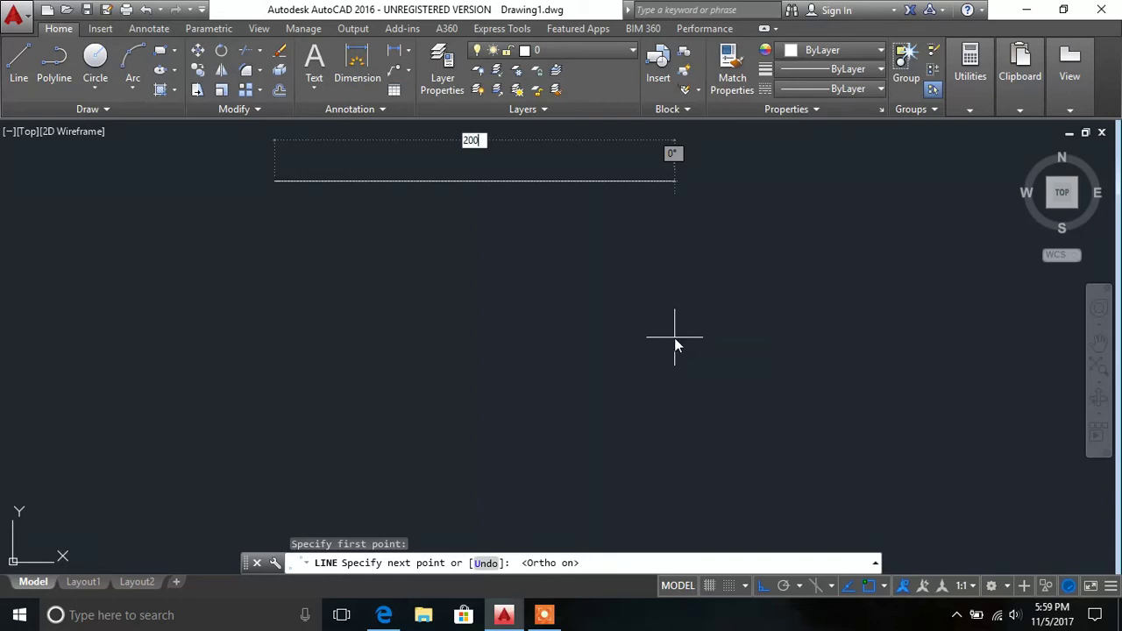
key("Return")
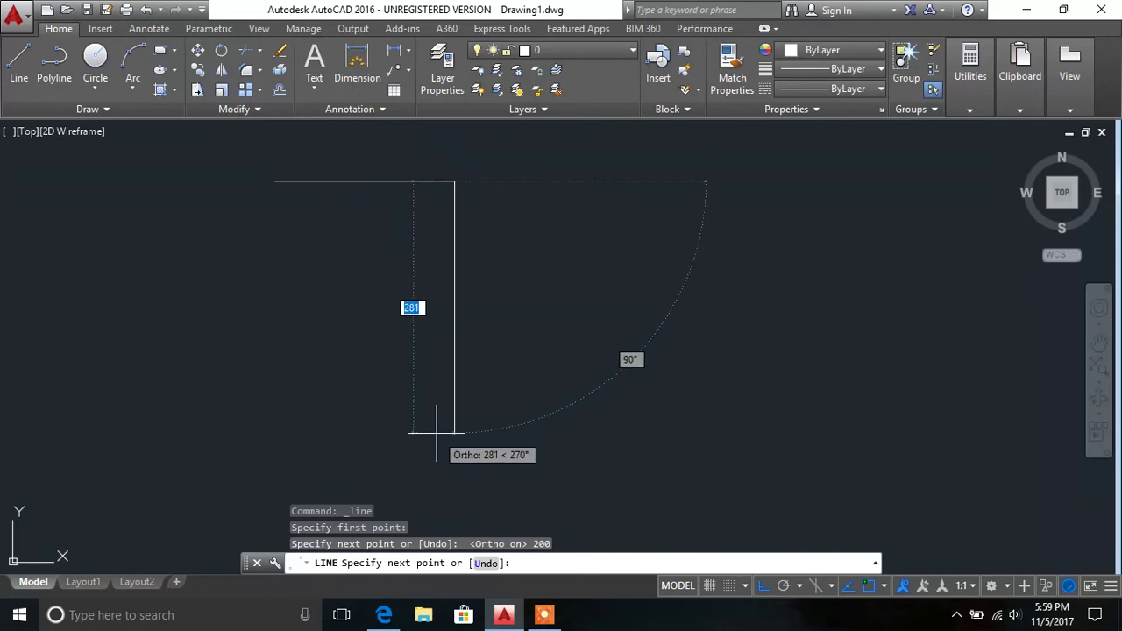
type("200")
key("Return")
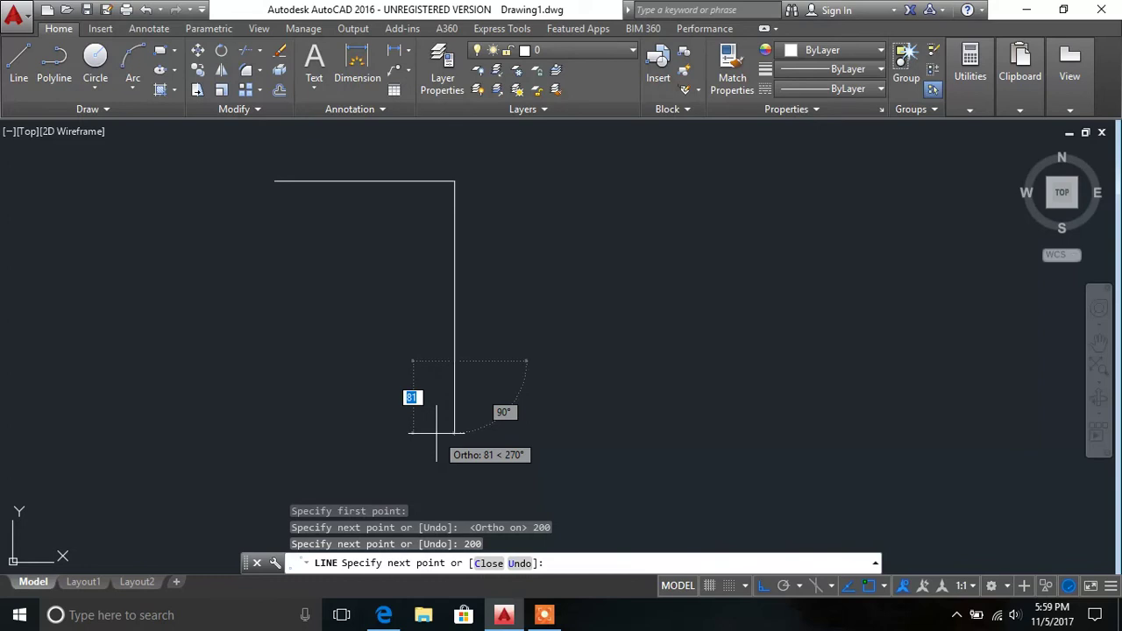
type("200")
key("Return")
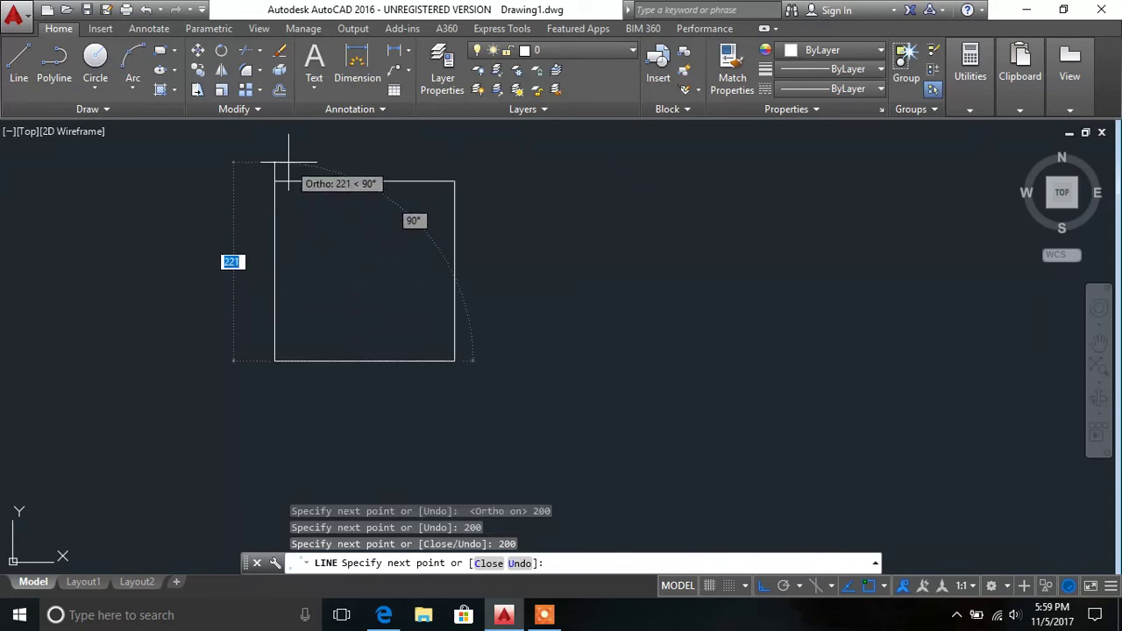
type("200")
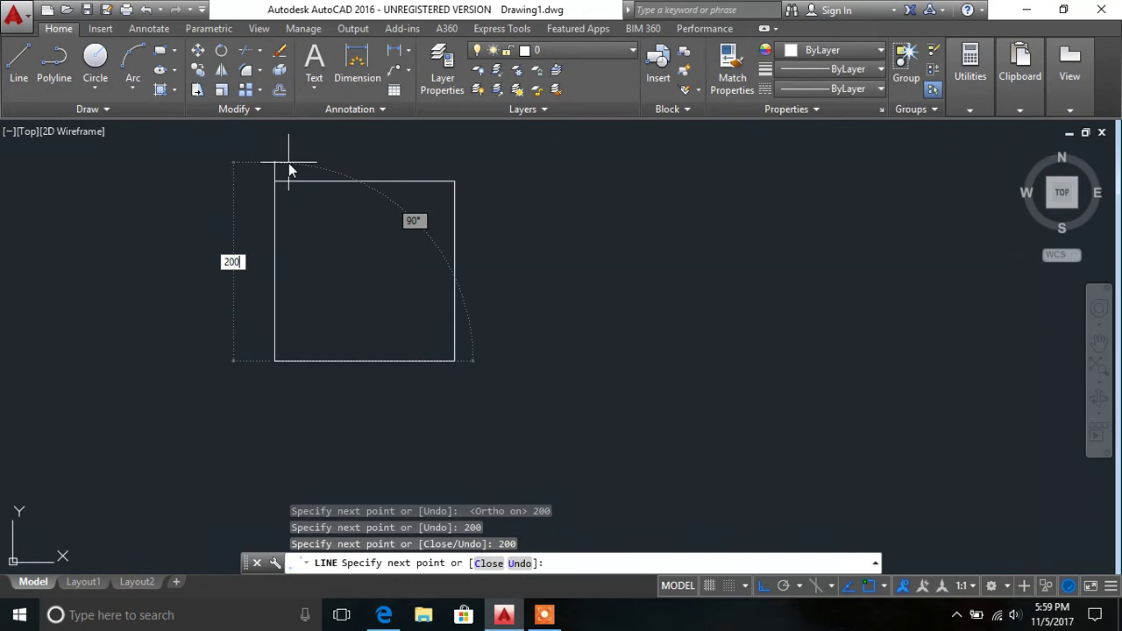
key("Return")
key("Return")
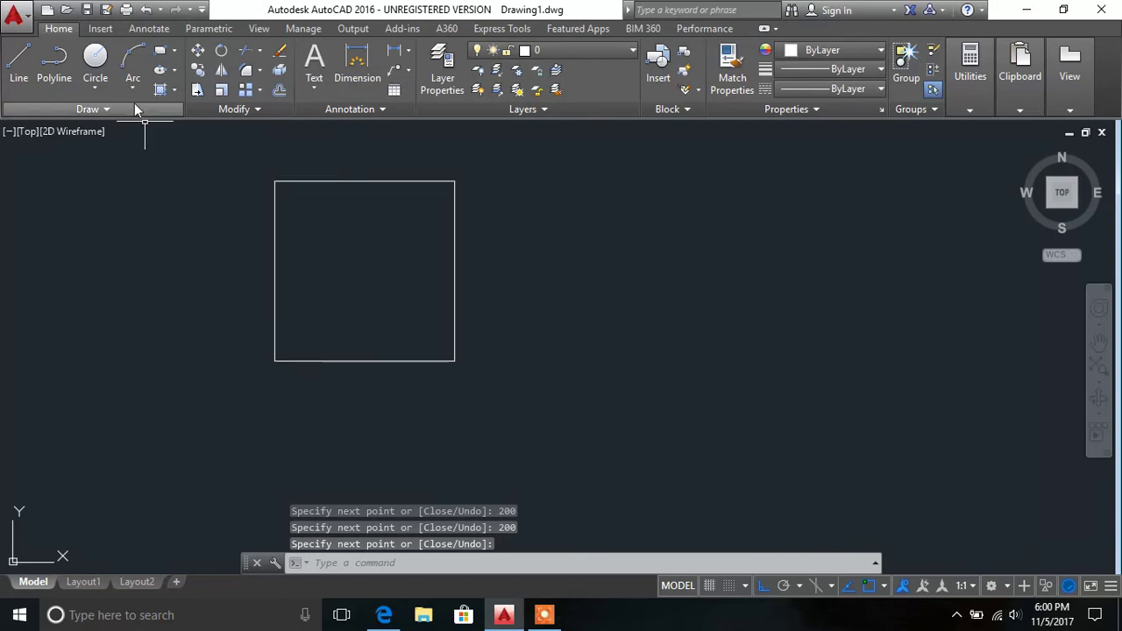
Draw a 200×200 polyline square to the right of the first square with Ortho on.
left_click(52, 63)
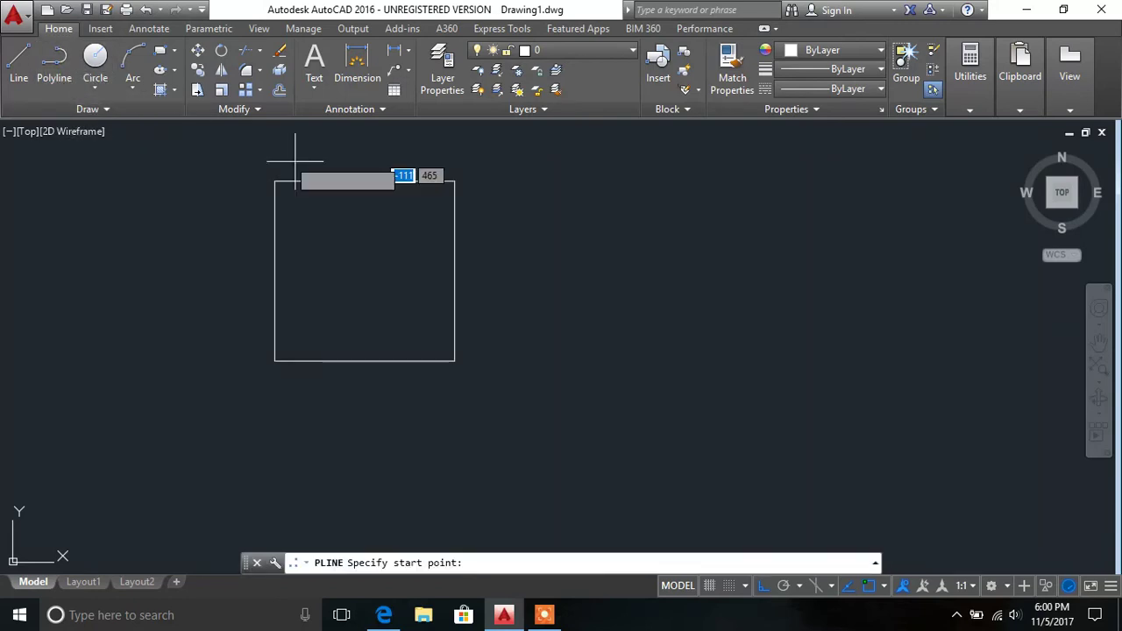
left_click(567, 194)
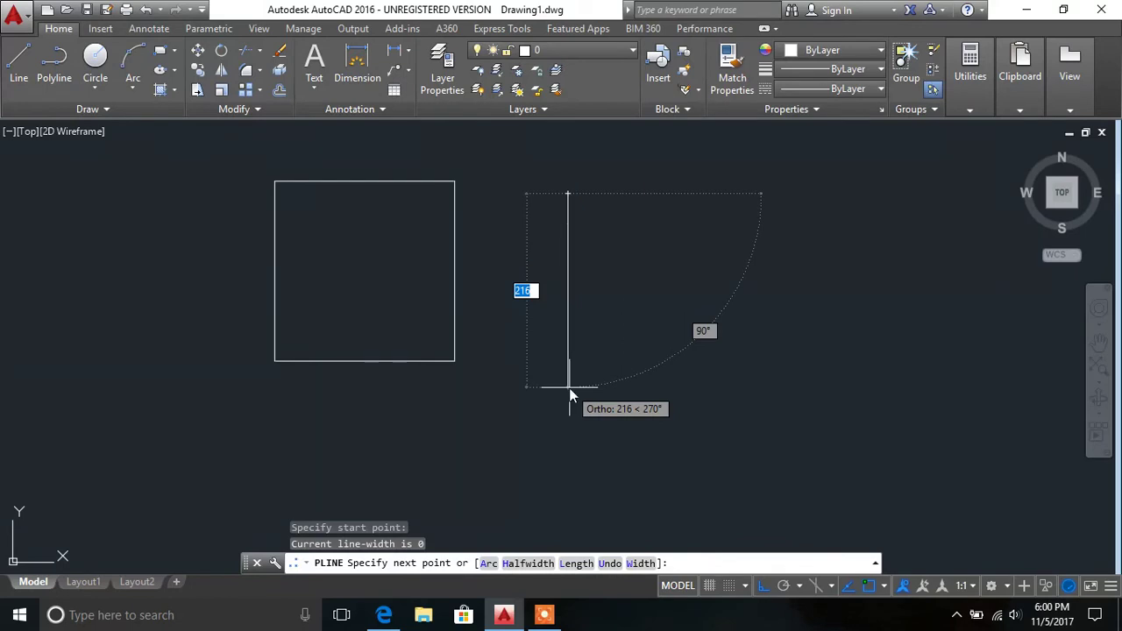
type("200")
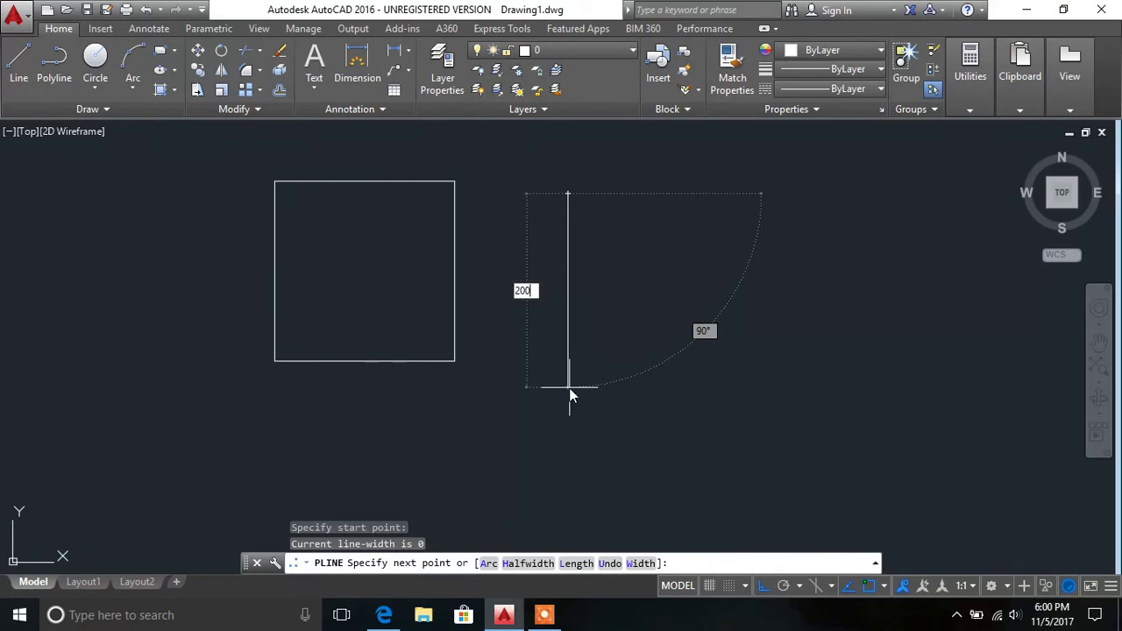
key("Return")
type("2")
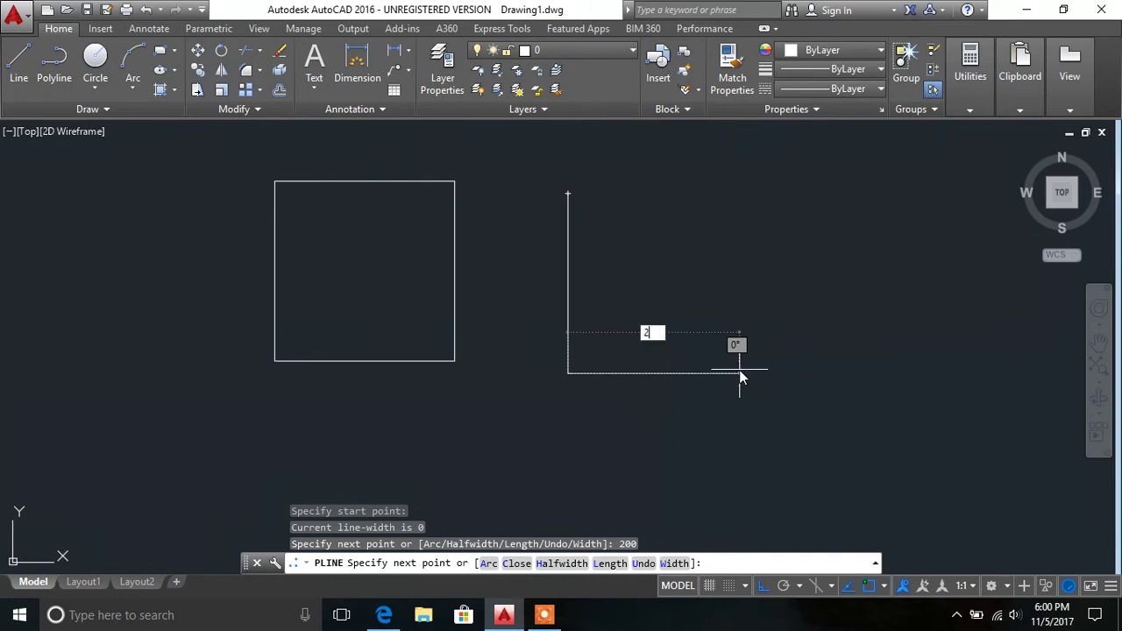
key("Return")
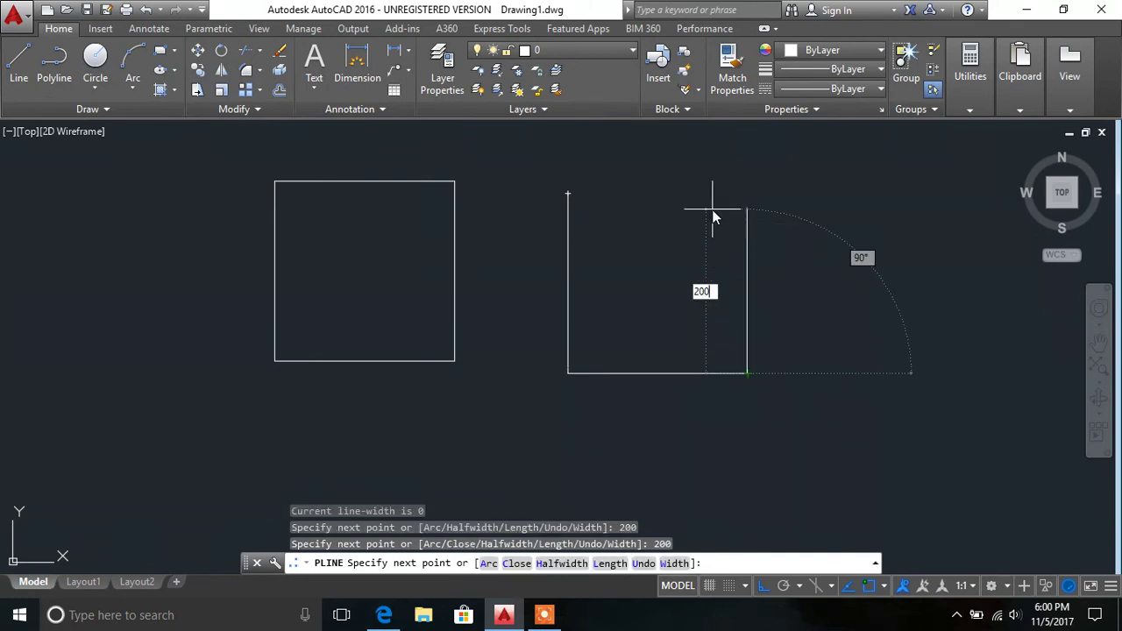
key("Return")
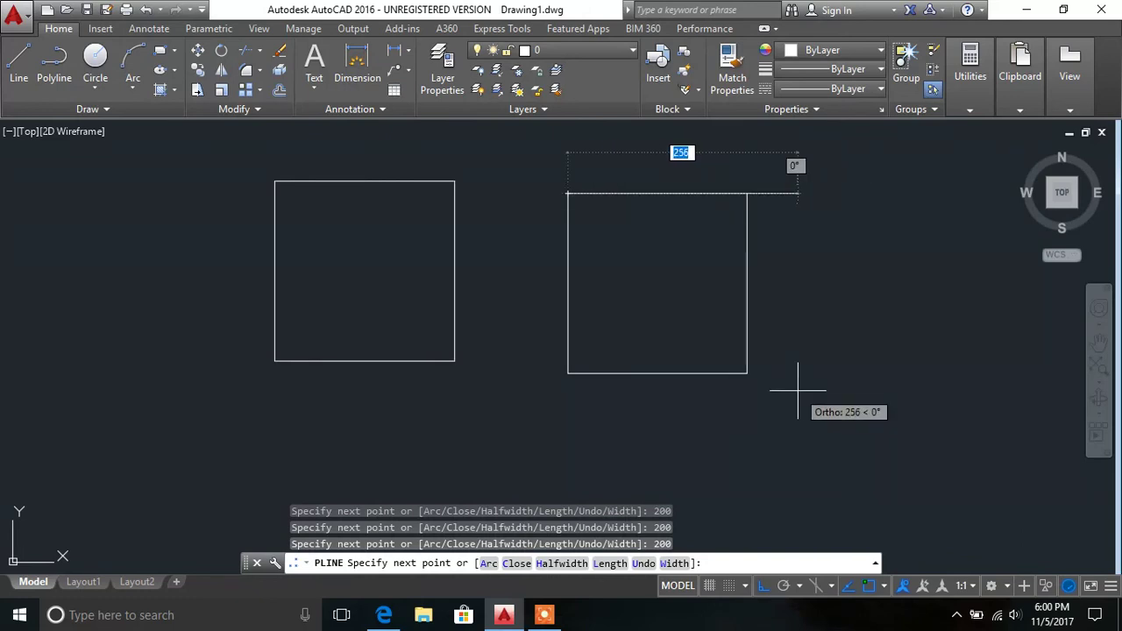
key("Return")
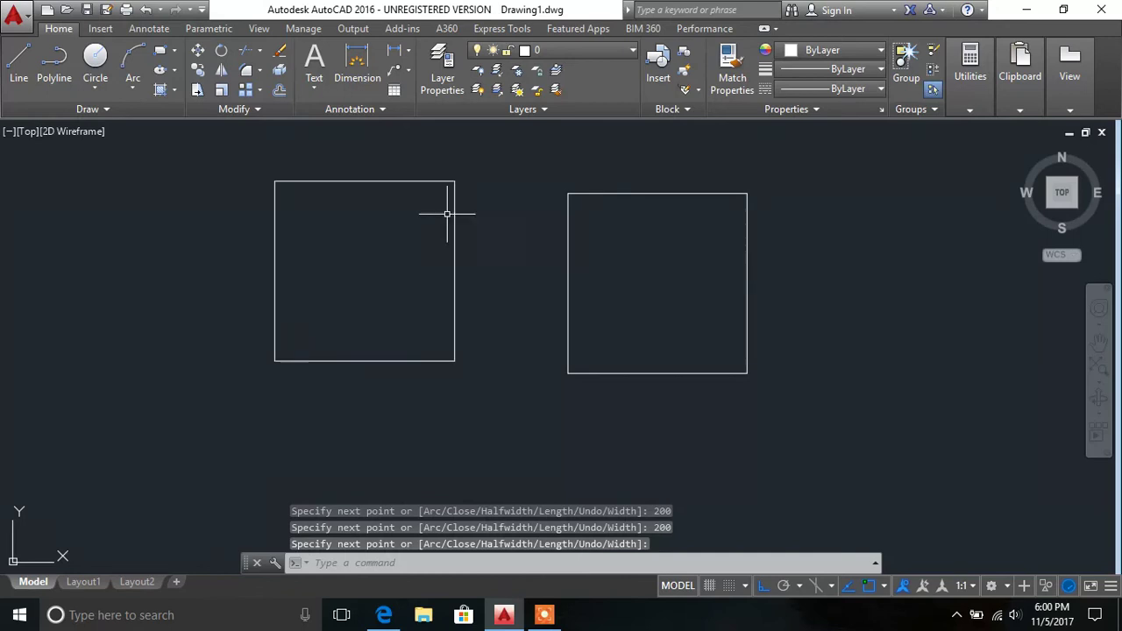
Select the line square's four separate edges, then the polyline square with one pick.
left_click(380, 181)
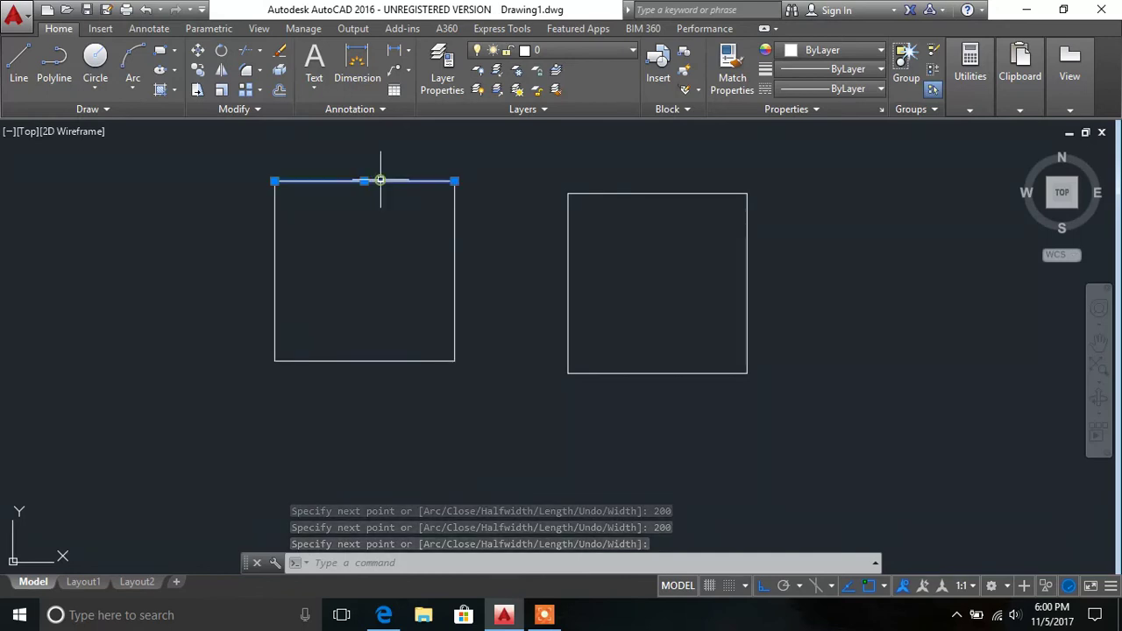
left_click(453, 254)
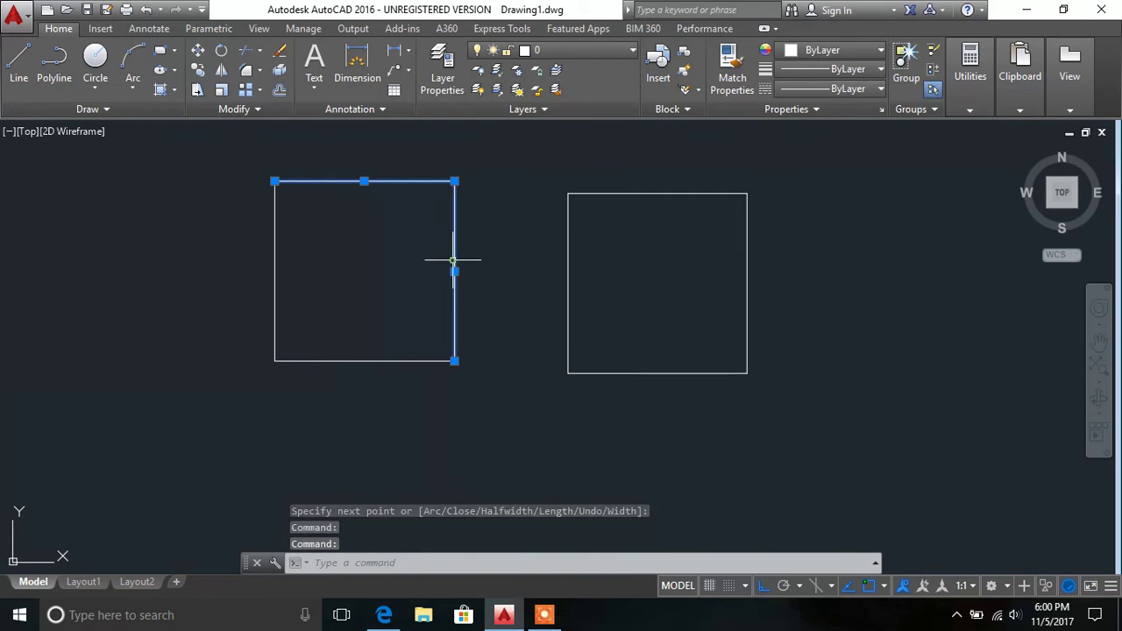
left_click(394, 359)
left_click(275, 277)
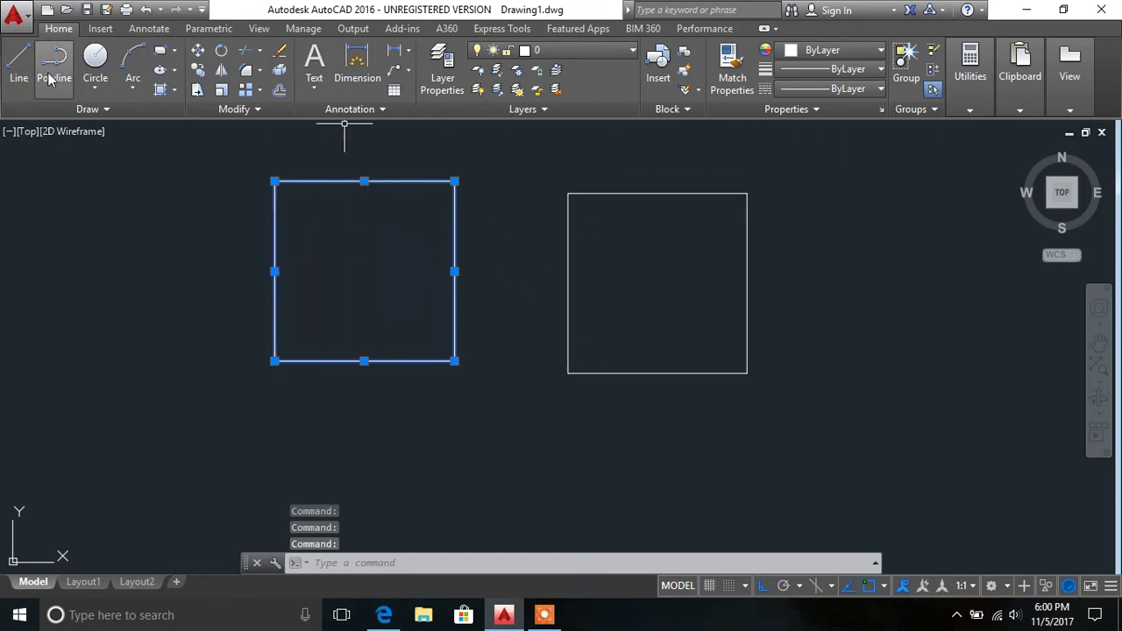
left_click(625, 193)
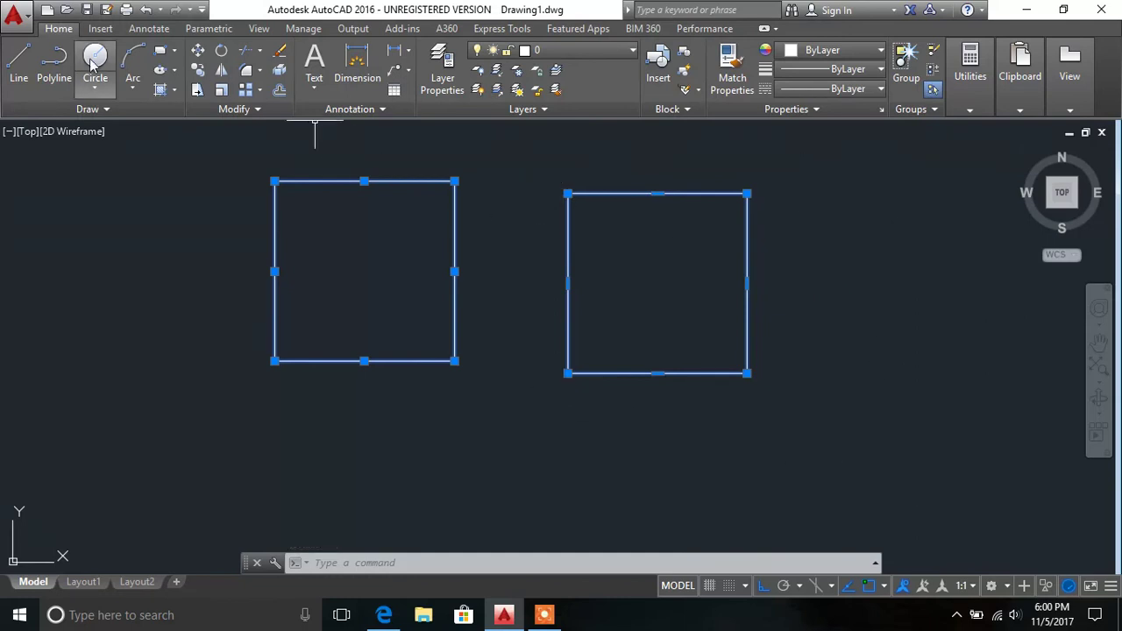
Draw a Center-Radius circle of radius 20 on the first square's top-right corner.
left_click(103, 96)
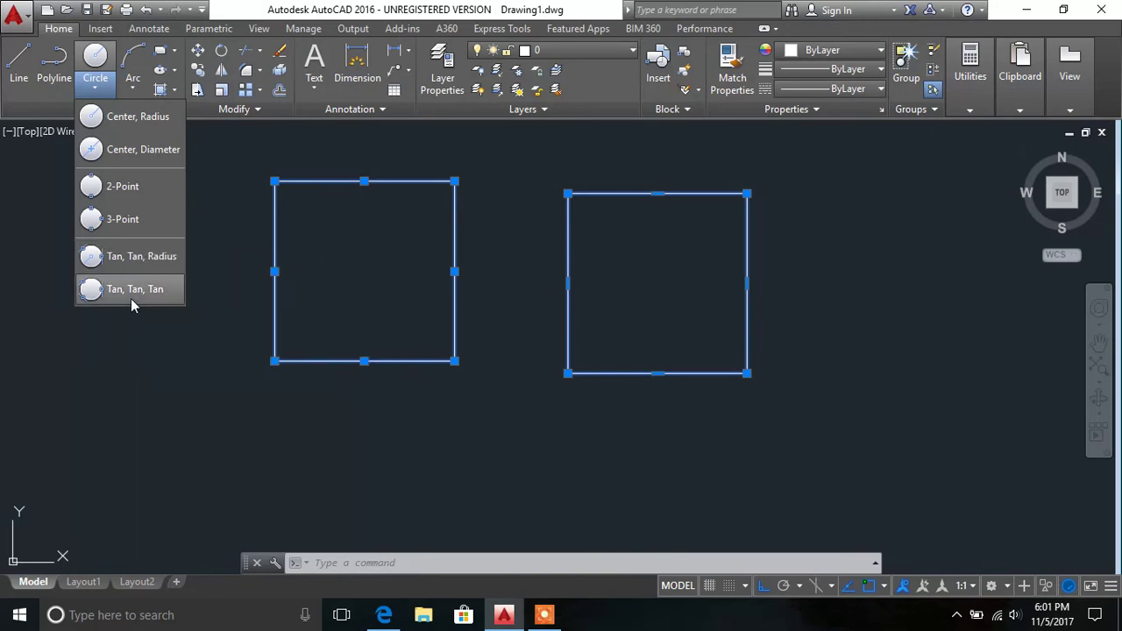
left_click(137, 117)
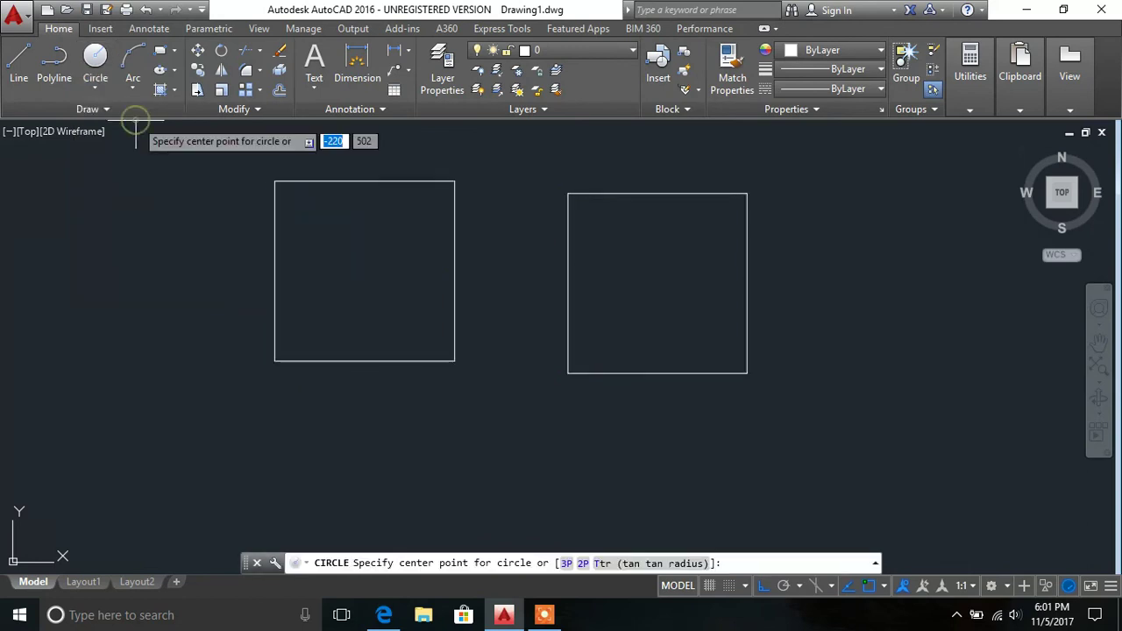
left_click(454, 181)
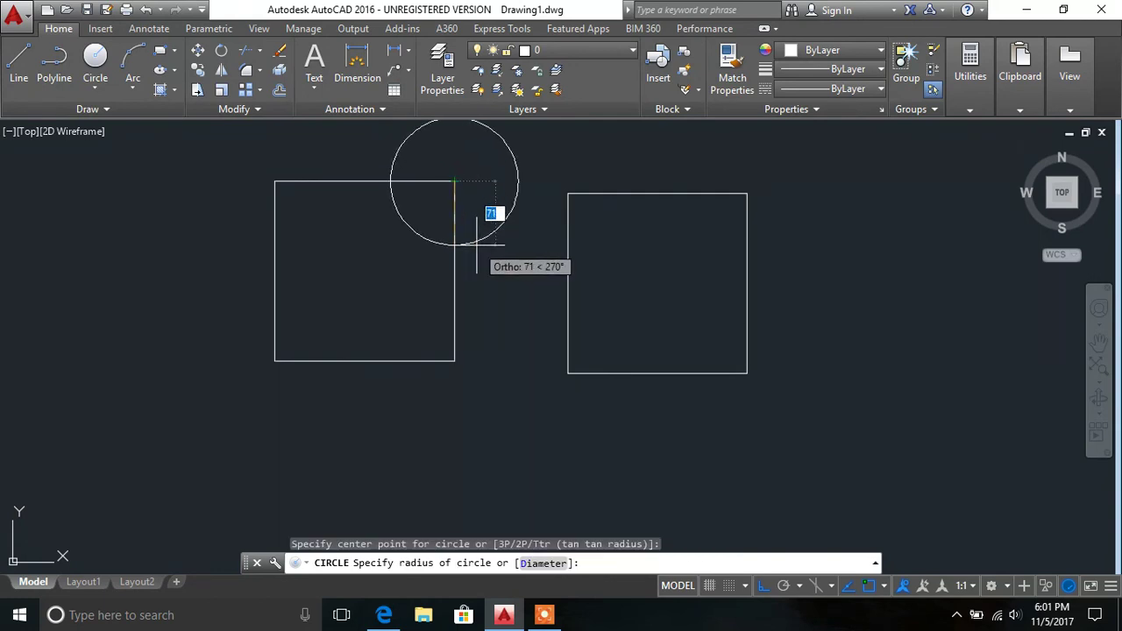
type("20")
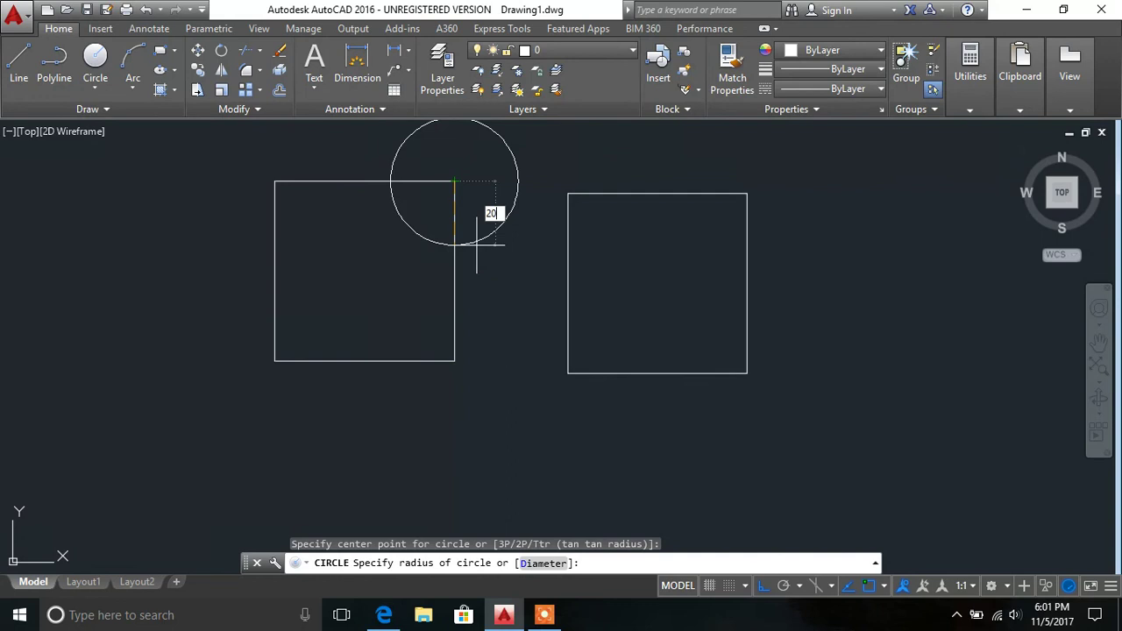
key("Return")
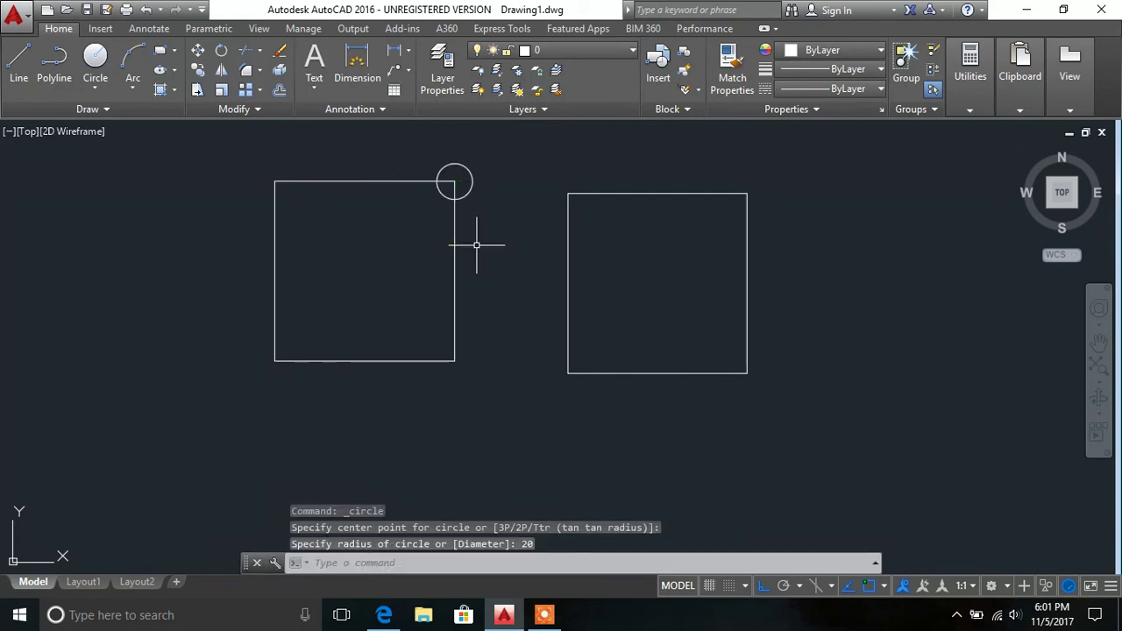
left_click(87, 92)
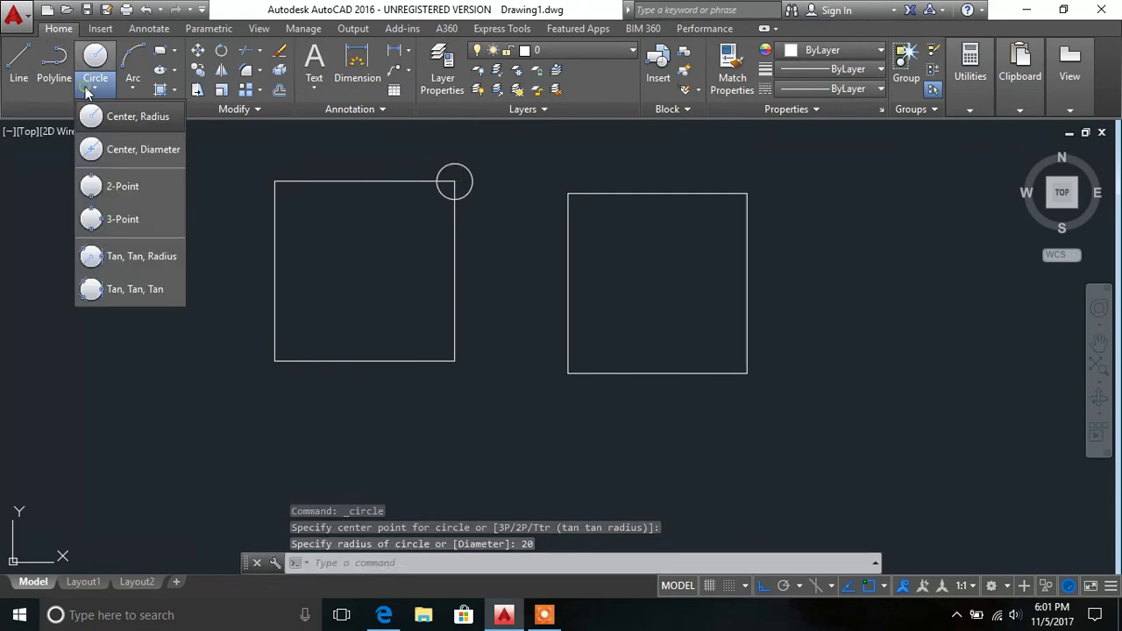
Draw a Center-Diameter circle of diameter 20 on the first square's bottom-right corner.
left_click(107, 158)
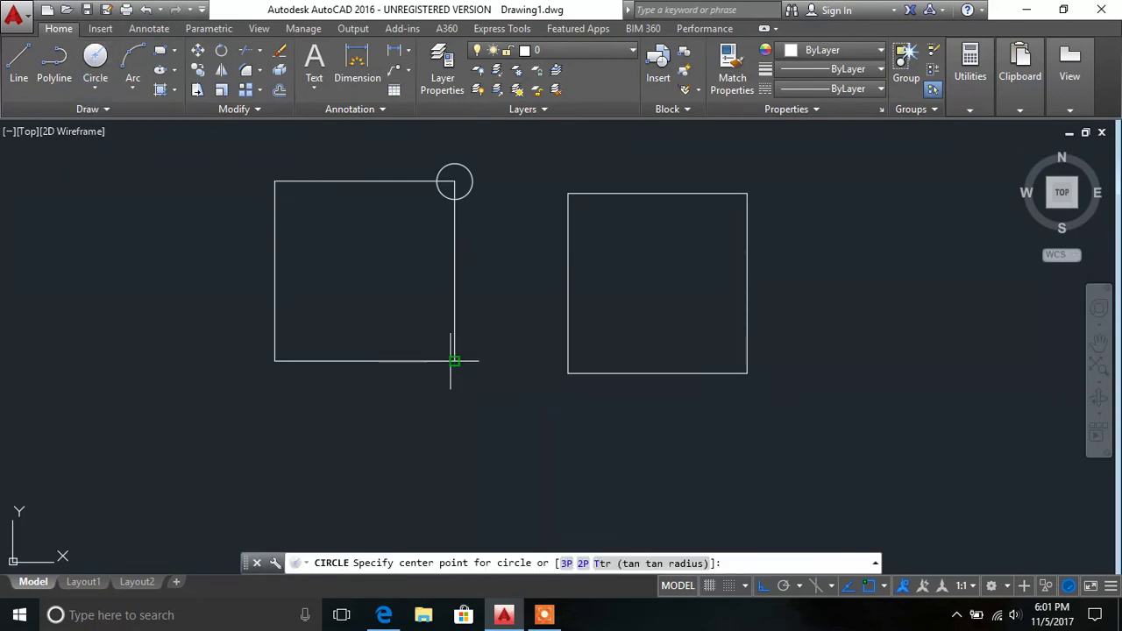
left_click(454, 361)
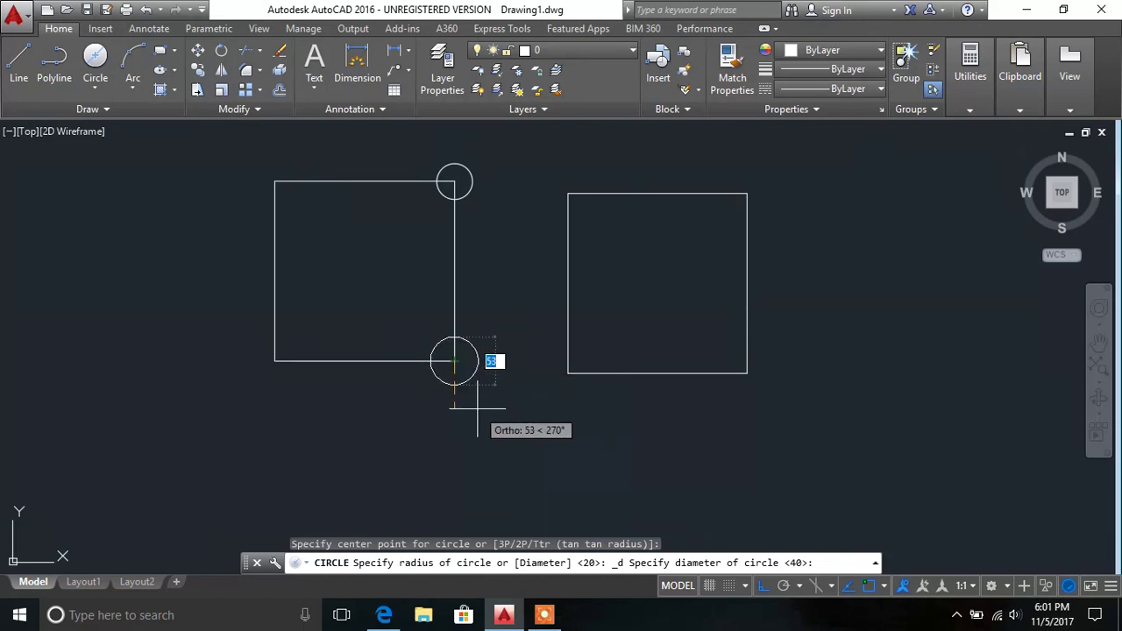
type("20")
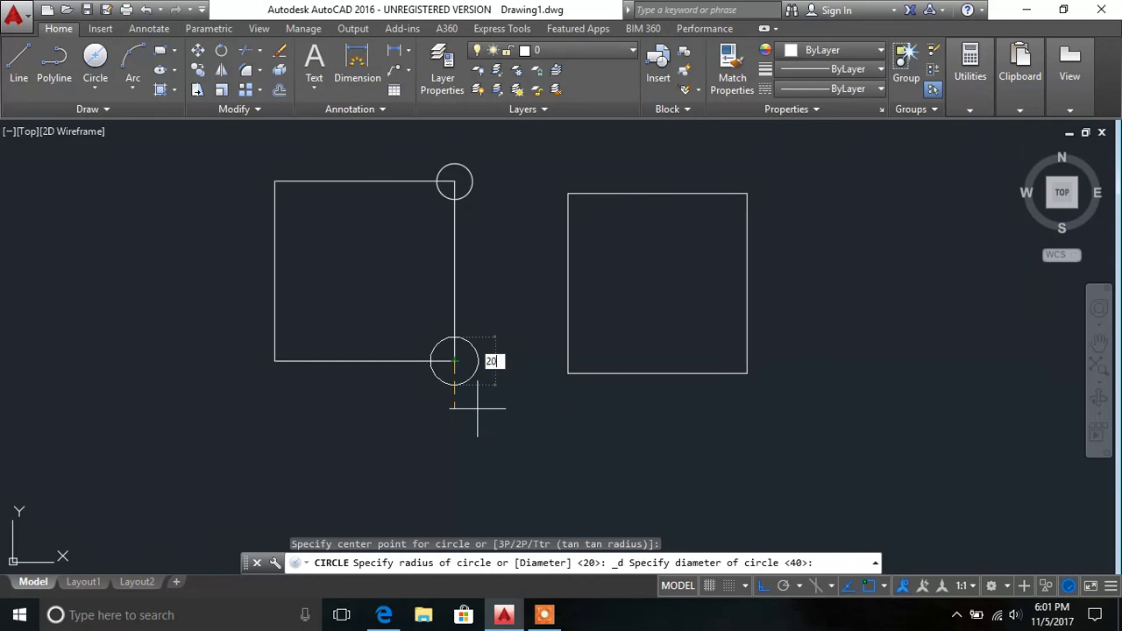
key("Return")
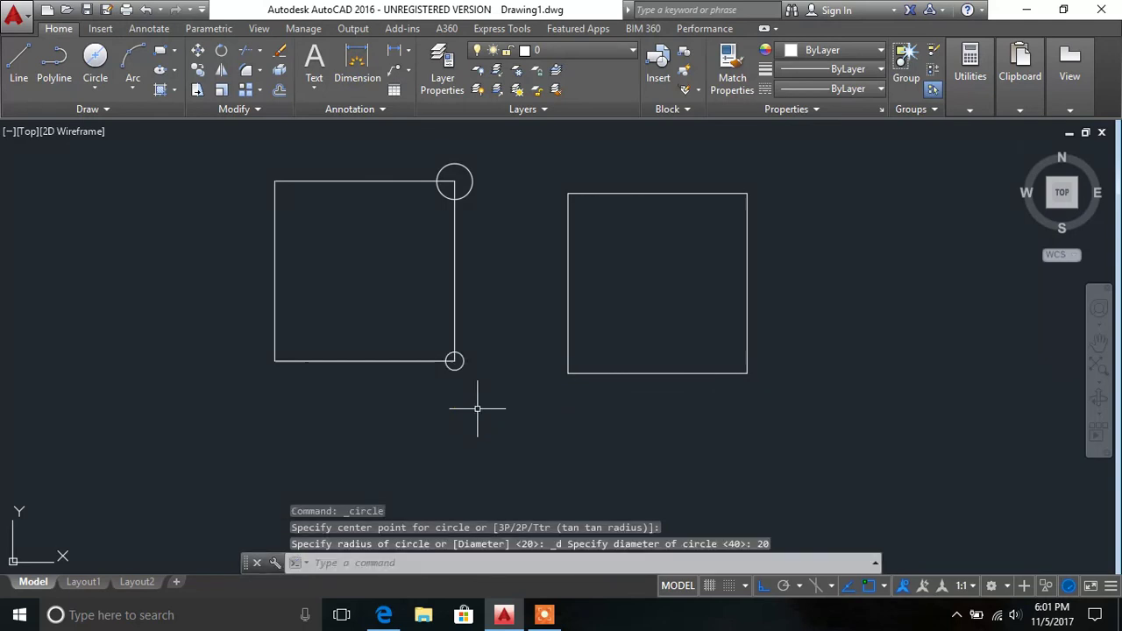
left_click(96, 93)
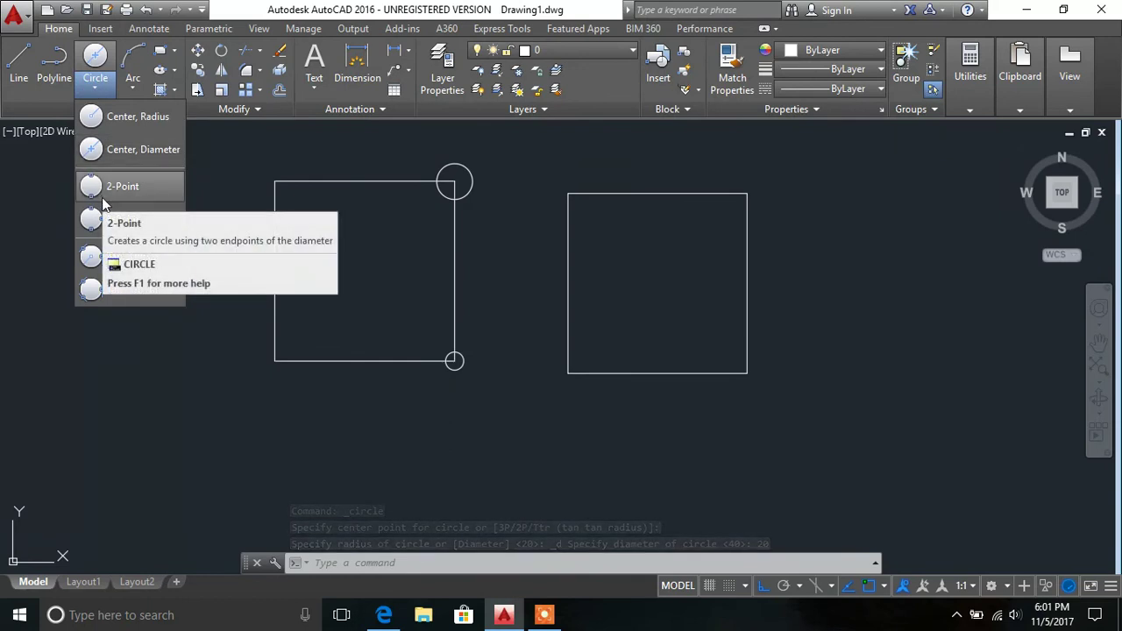